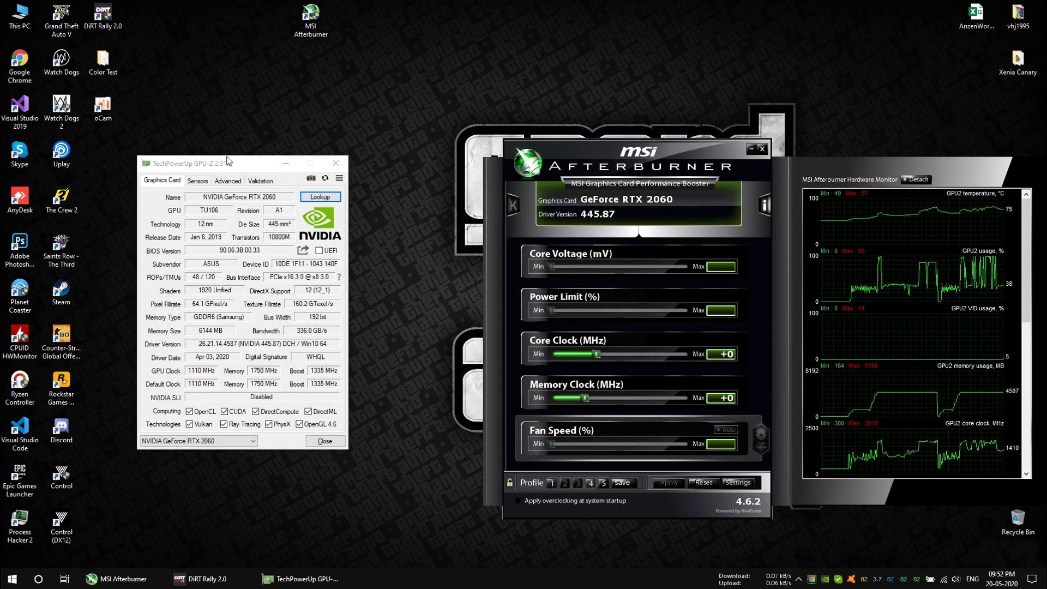
Step: Bring GPU-Z forward, nudge the Afterburner panel up, and show GPU-Z's Sensors tab
left_click(227, 171)
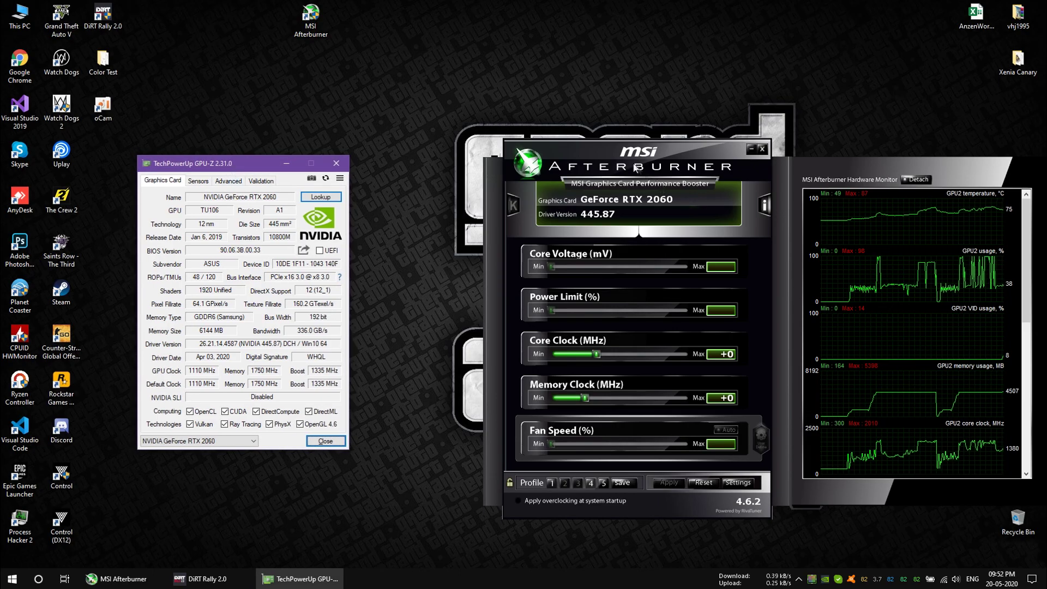
left_click_drag(607, 154, 596, 126)
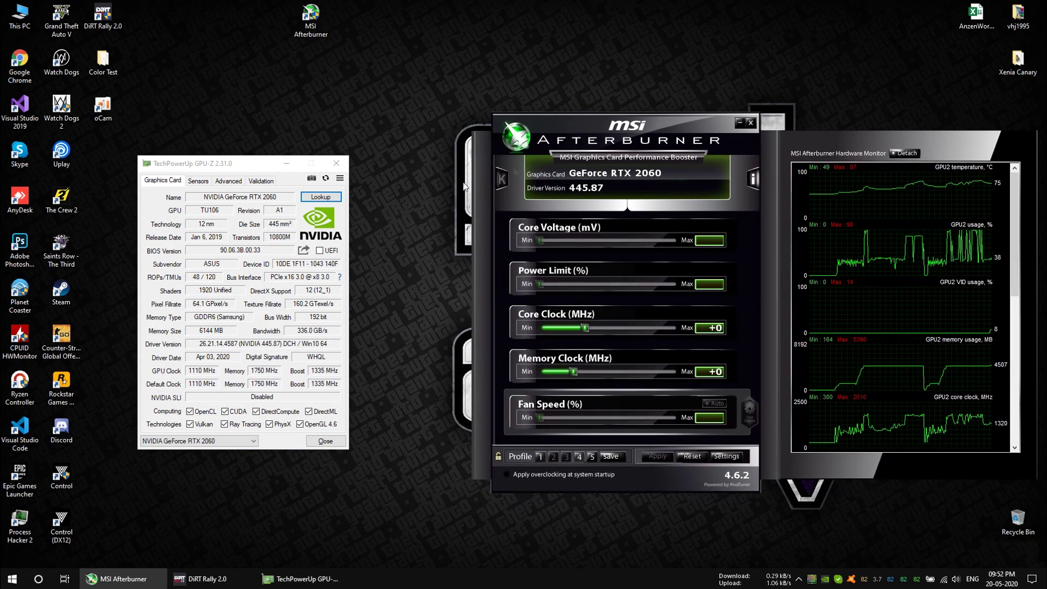
left_click(196, 182)
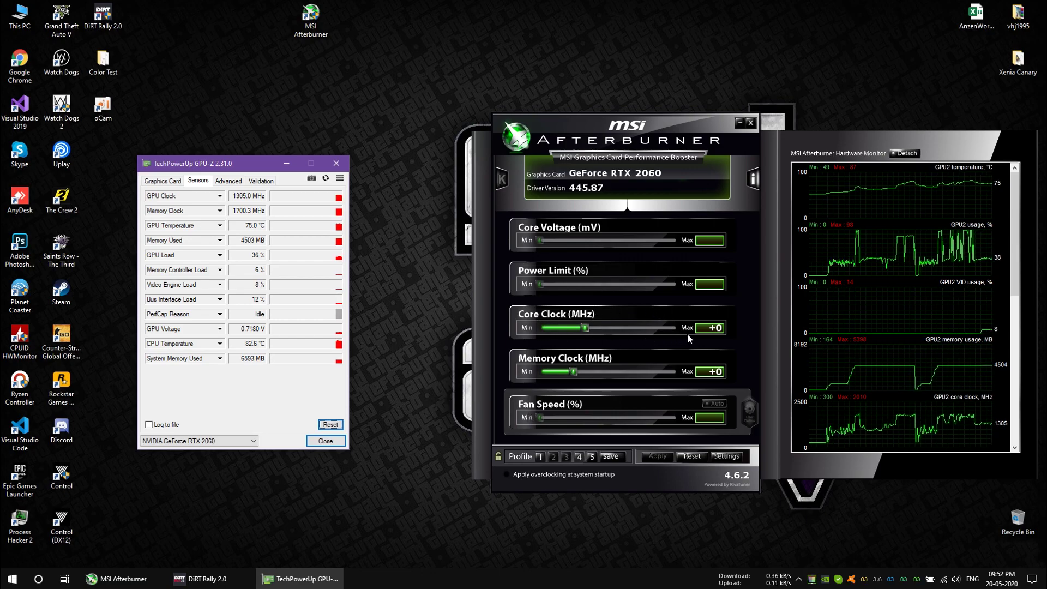
left_click(227, 580)
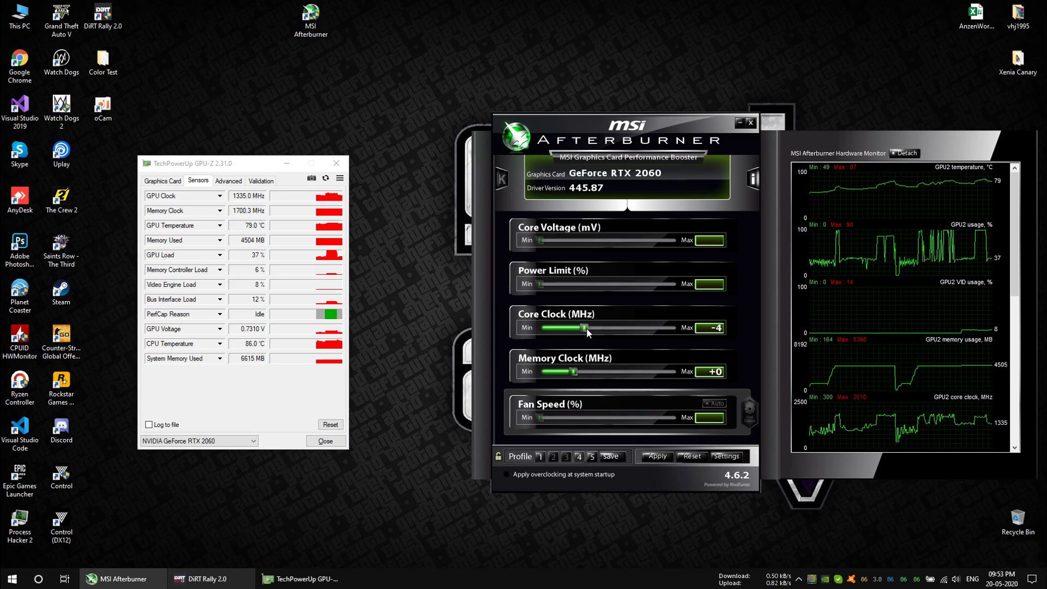
Step: Apply +50 core and +50 memory clock offsets, then switch to DiRT Rally 2.0
left_click_drag(586, 328, 592, 331)
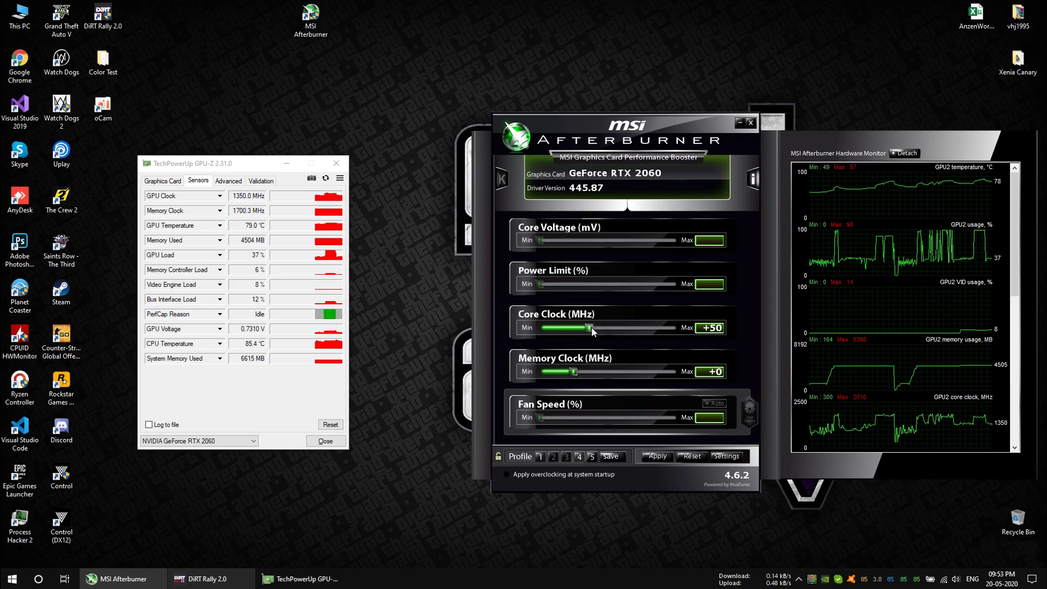
left_click_drag(575, 374, 576, 375)
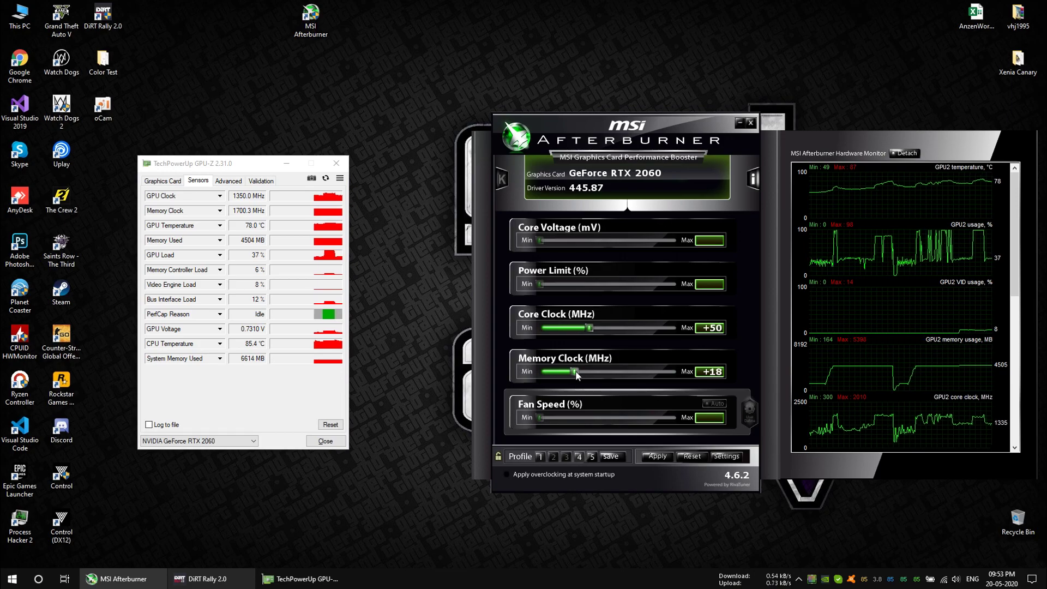
left_click(655, 455)
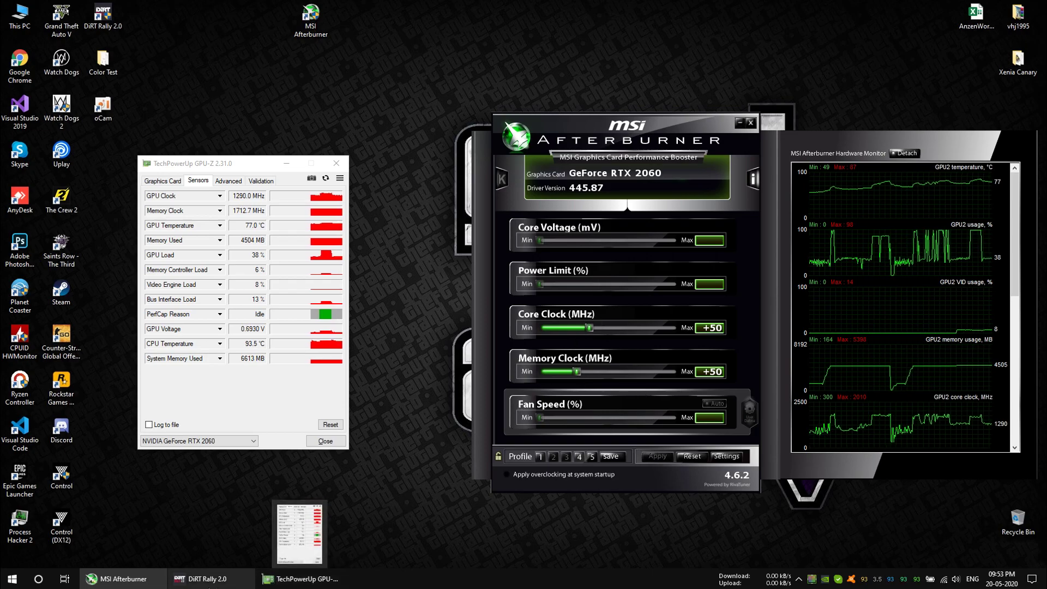
left_click(210, 579)
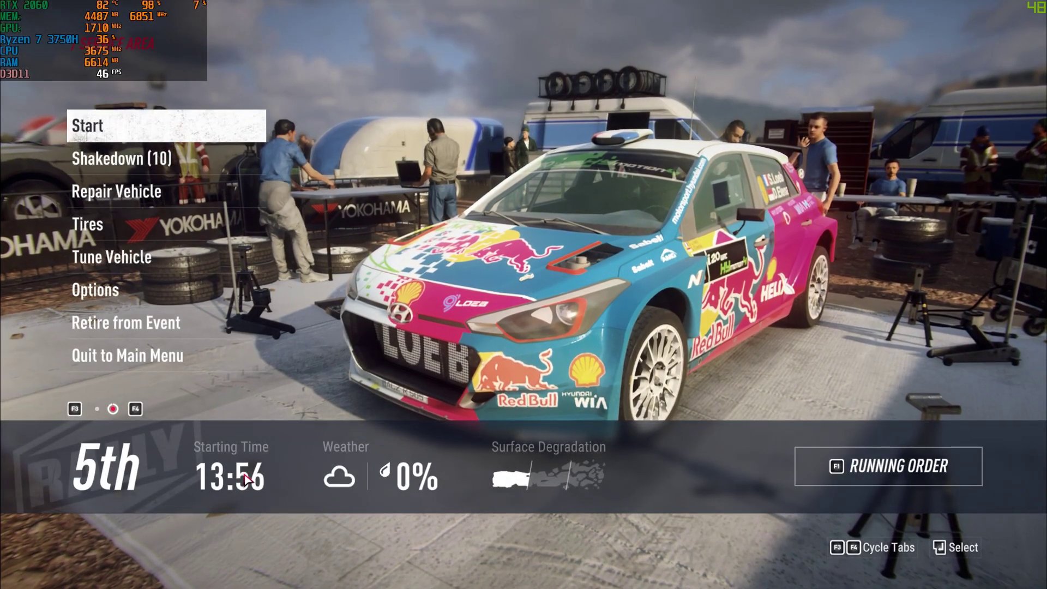
Step: Show the Ascenso por valle el Gualet stage details in-game, then Alt+Tab to the desktop
key("F3")
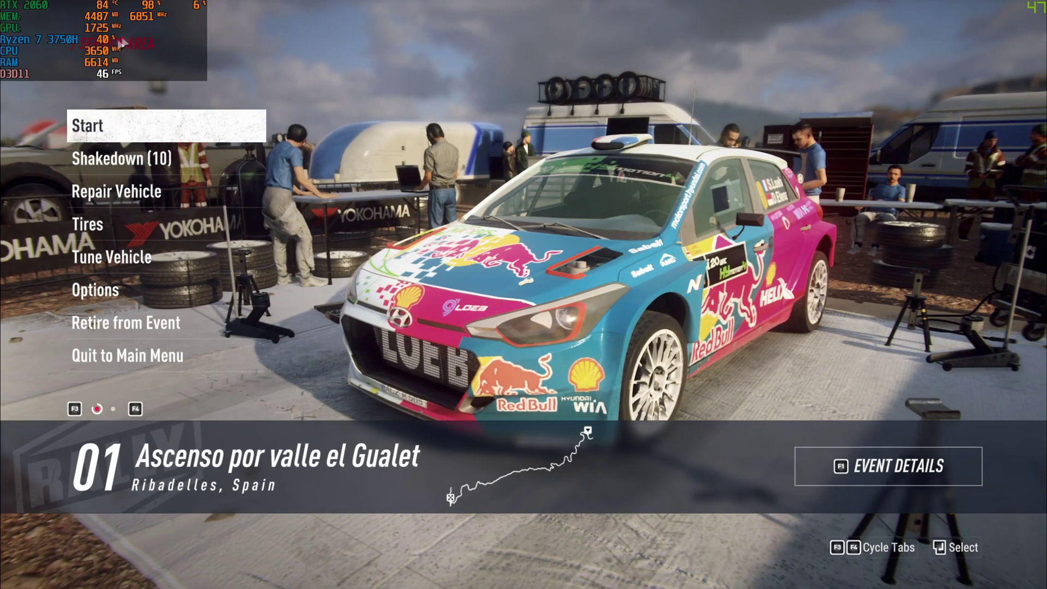
key("alt+Tab")
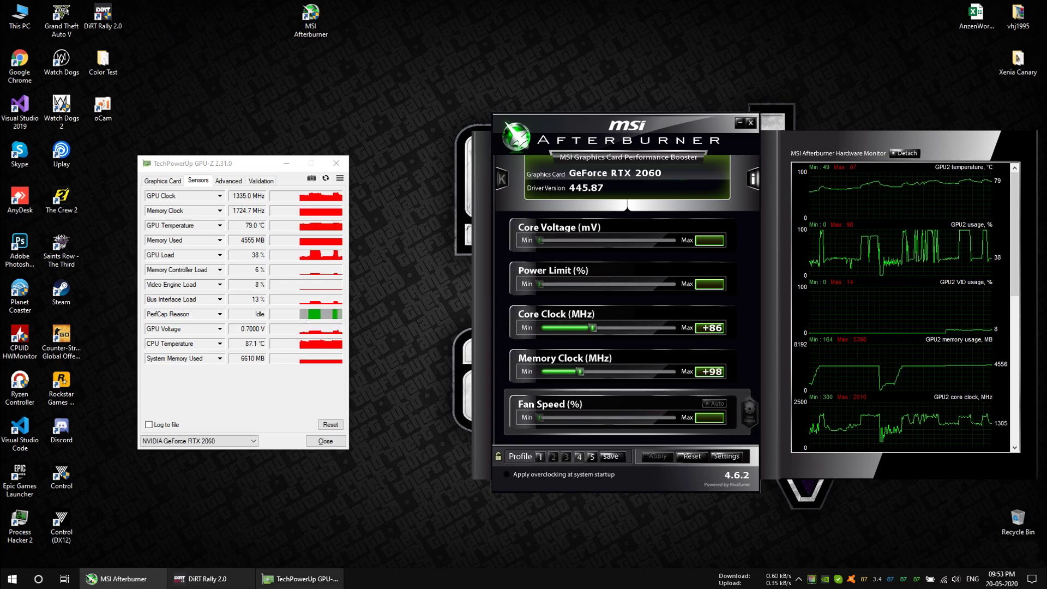
Step: After a brief return to the game, load Afterburner profile 1 for +200 core and +290 memory
left_click(238, 581)
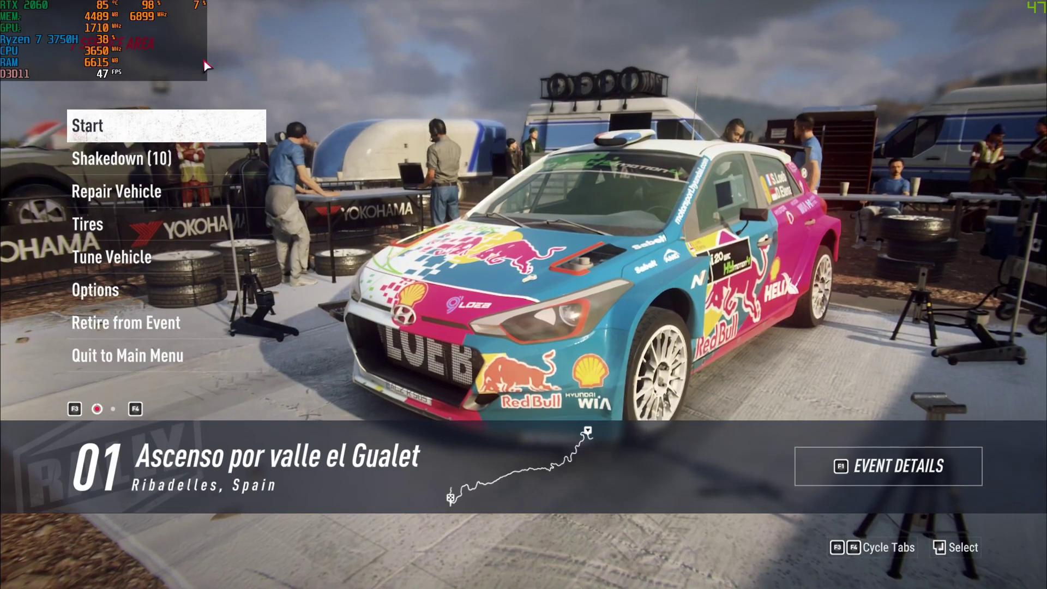
key("alt+Tab")
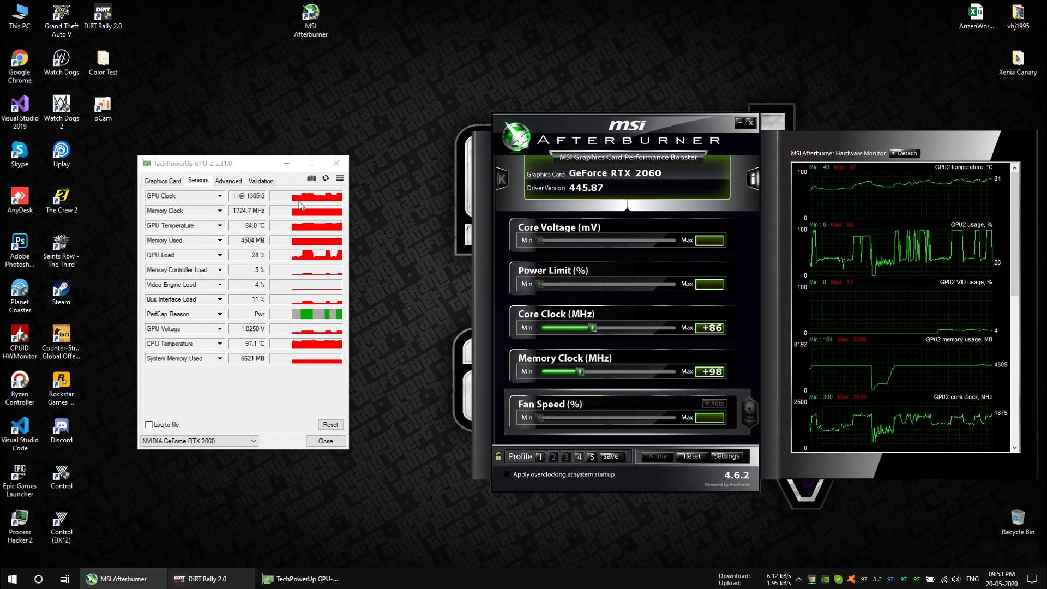
left_click(247, 201)
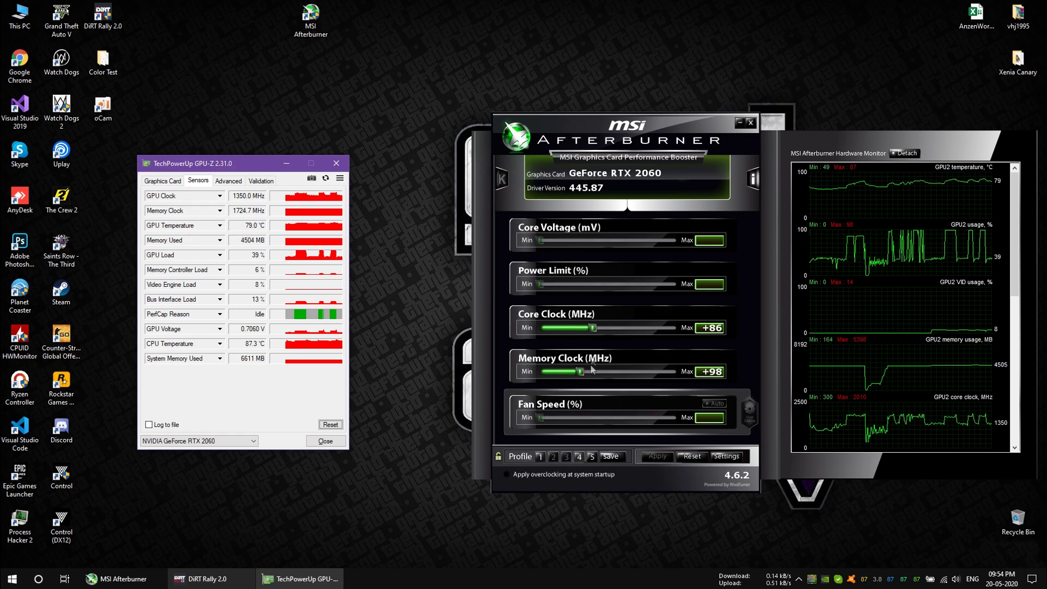
left_click(539, 457)
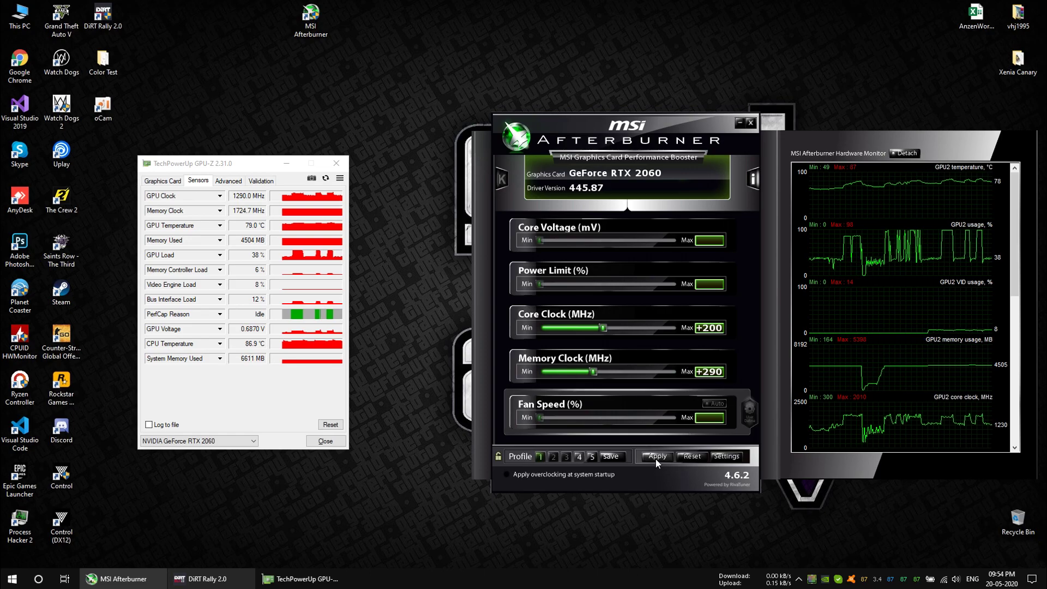
left_click(212, 578)
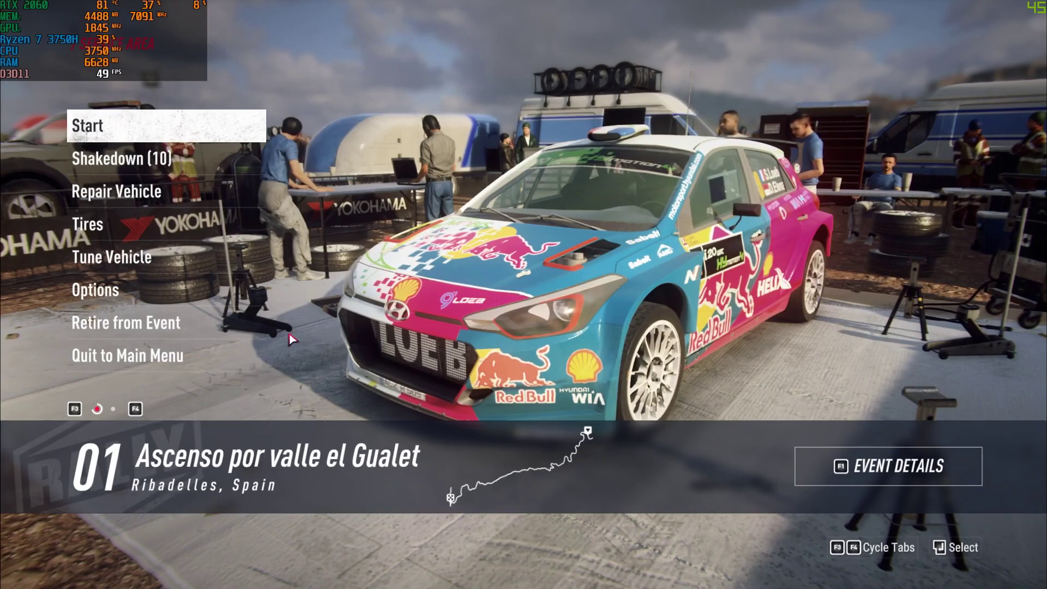
key("F4")
key("Down")
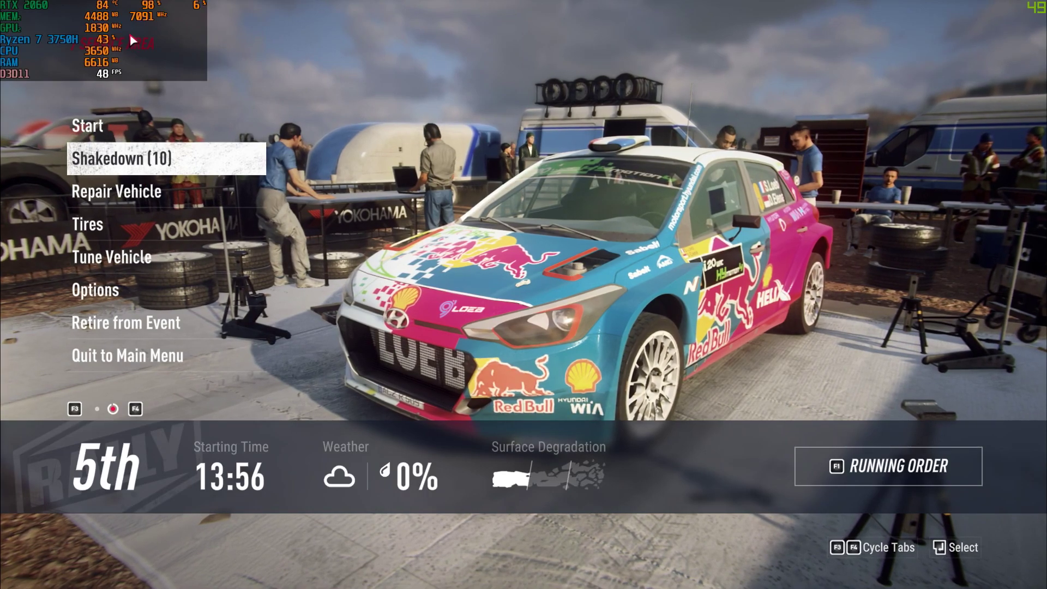
key("F3")
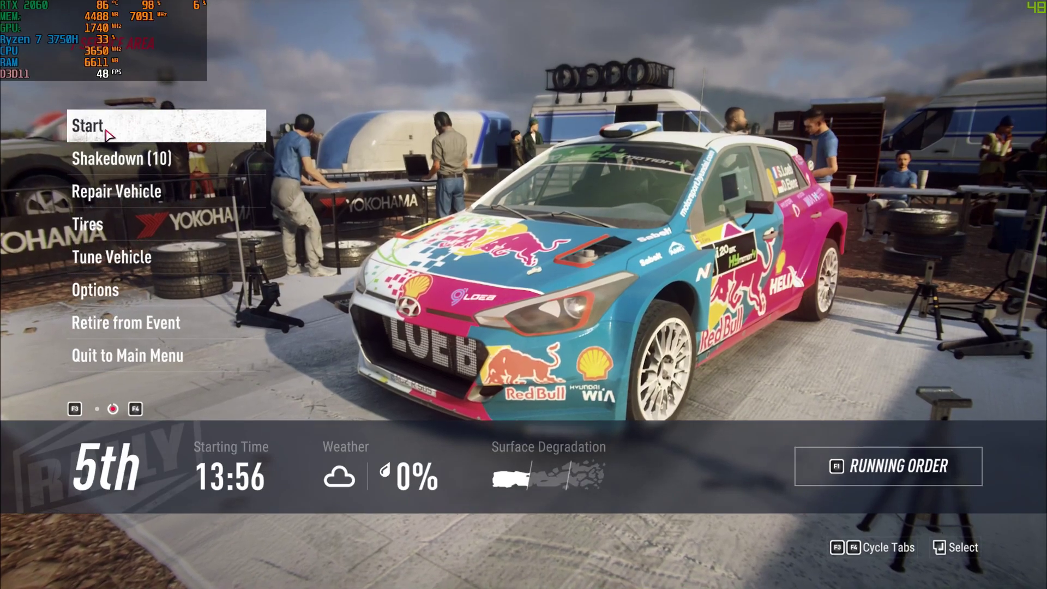
key("alt+Tab")
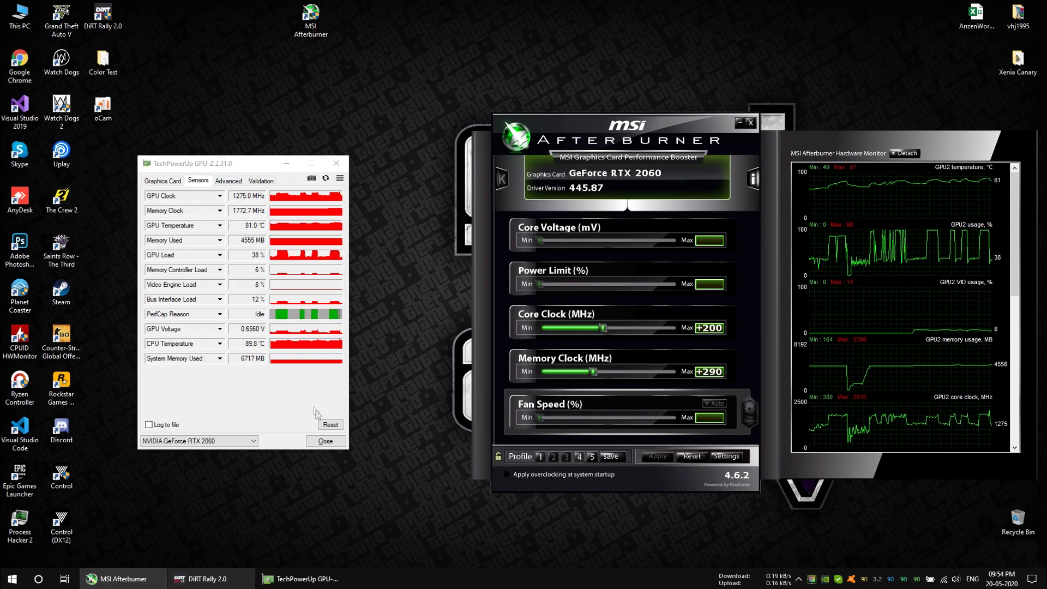
Step: Reset GPU-Z's sensor history and open Afterburner's voltage/frequency curve editor with Ctrl+F
left_click(329, 424)
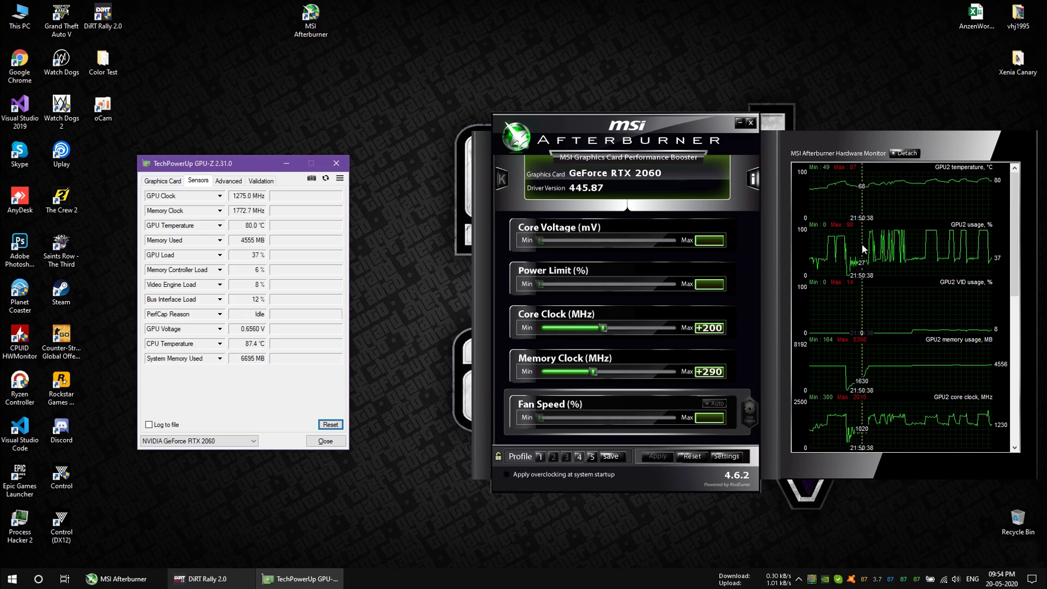
mouse_move(873, 307)
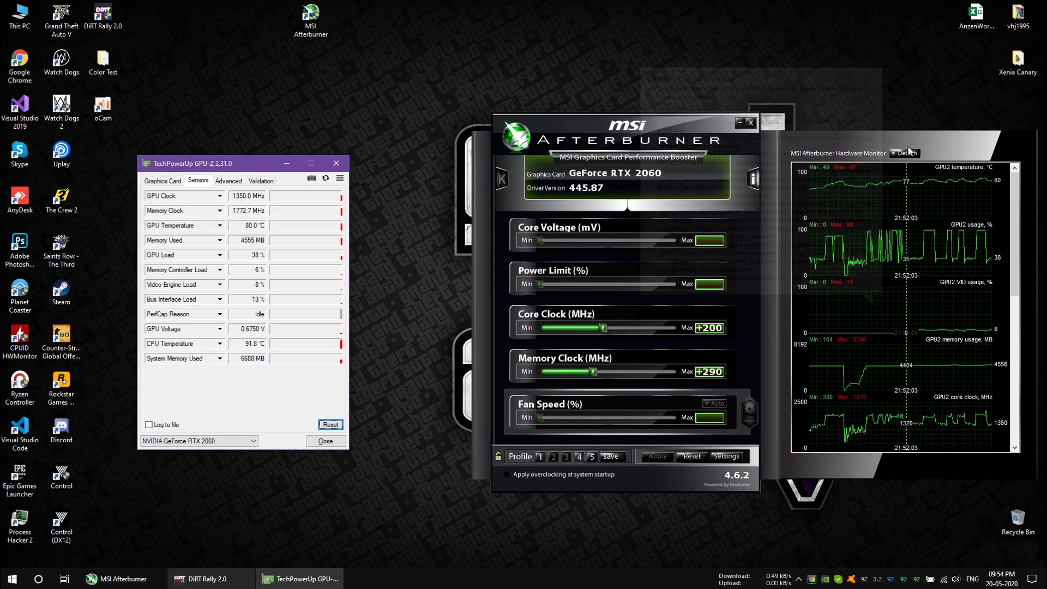
key("ctrl+f")
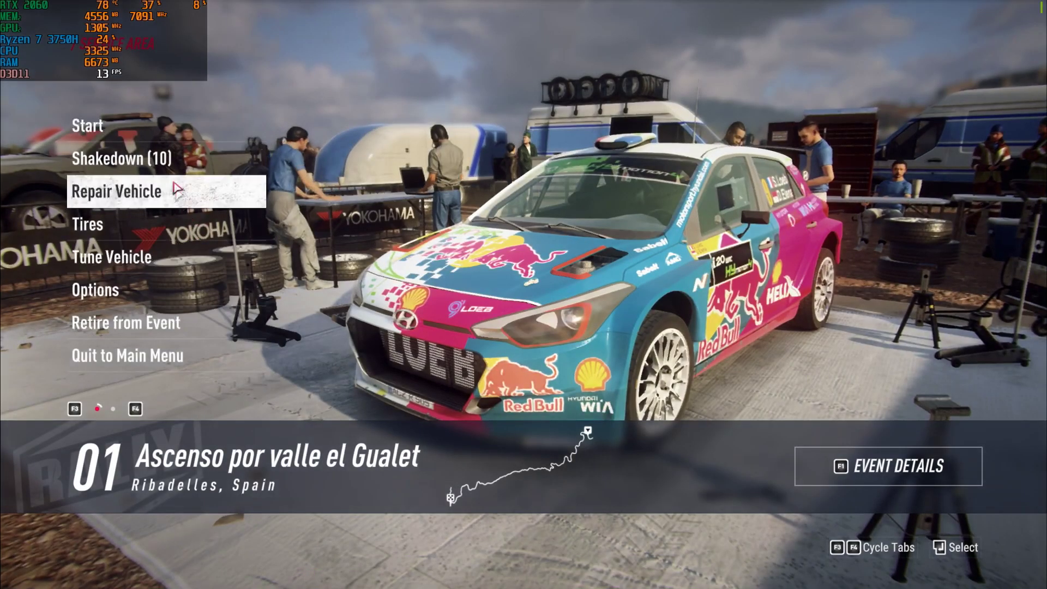
key("Up")
key("Up")
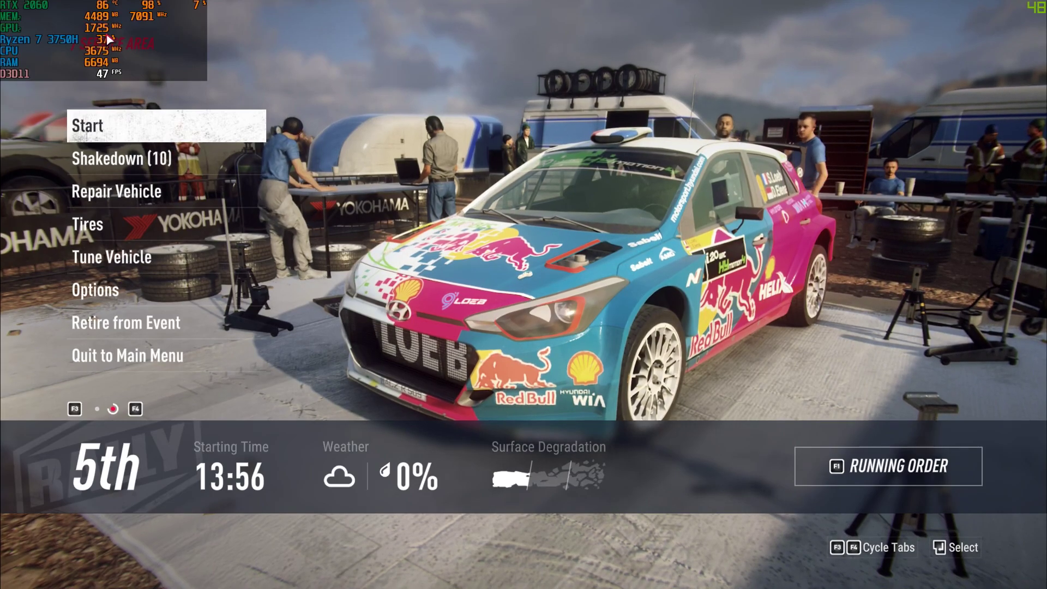
Step: Alt+Tab out of DiRT Rally 2.0 to Afterburner's voltage/frequency curve editor
key("alt+Tab")
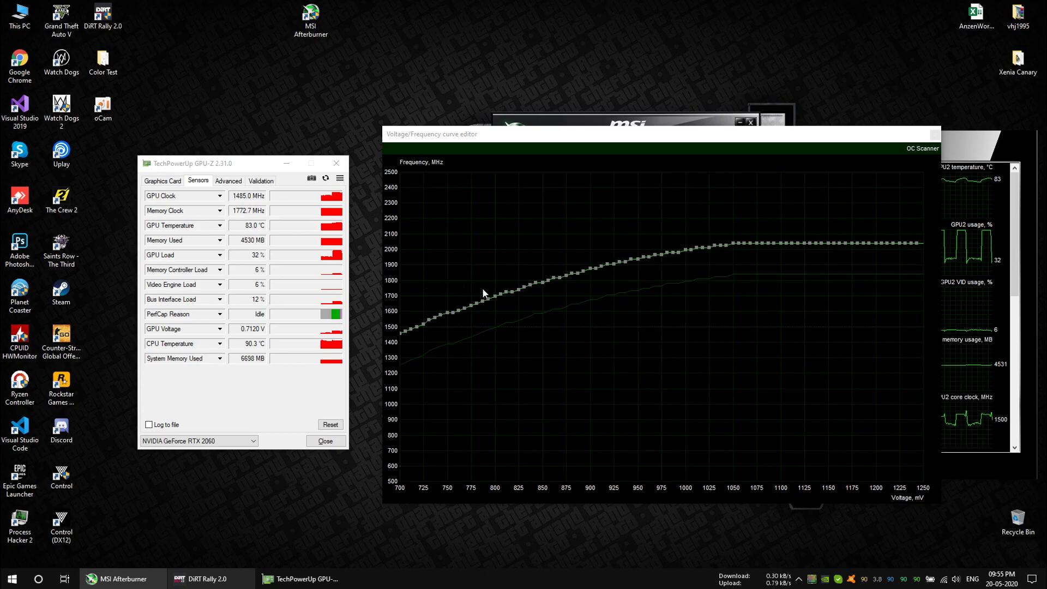
Step: Select the curve points near 831–862 mV and lower the 856 and 862 mV points to 1786 MHz
left_click(525, 290)
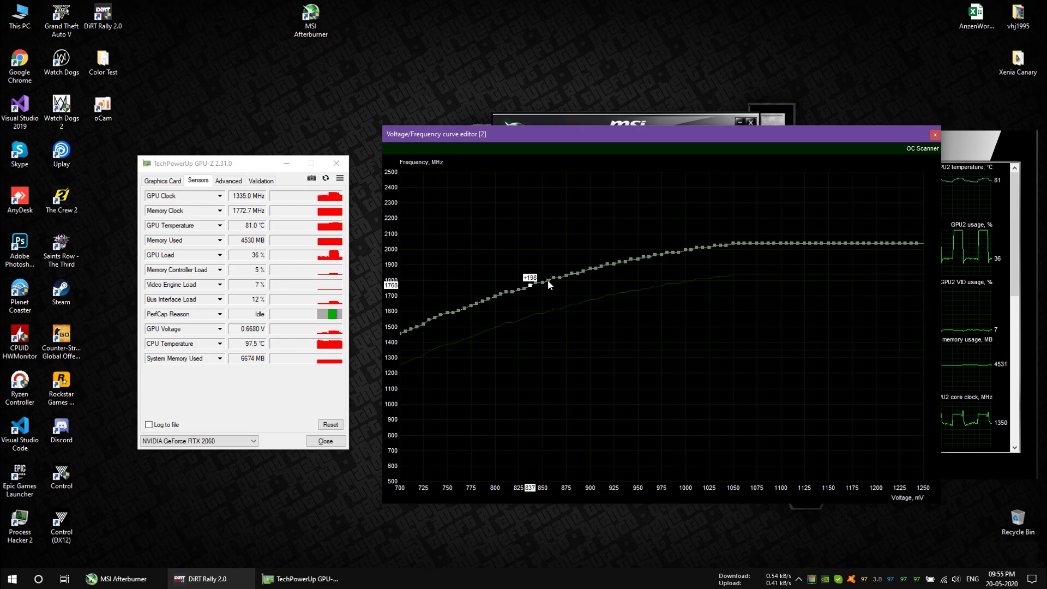
left_click(548, 279)
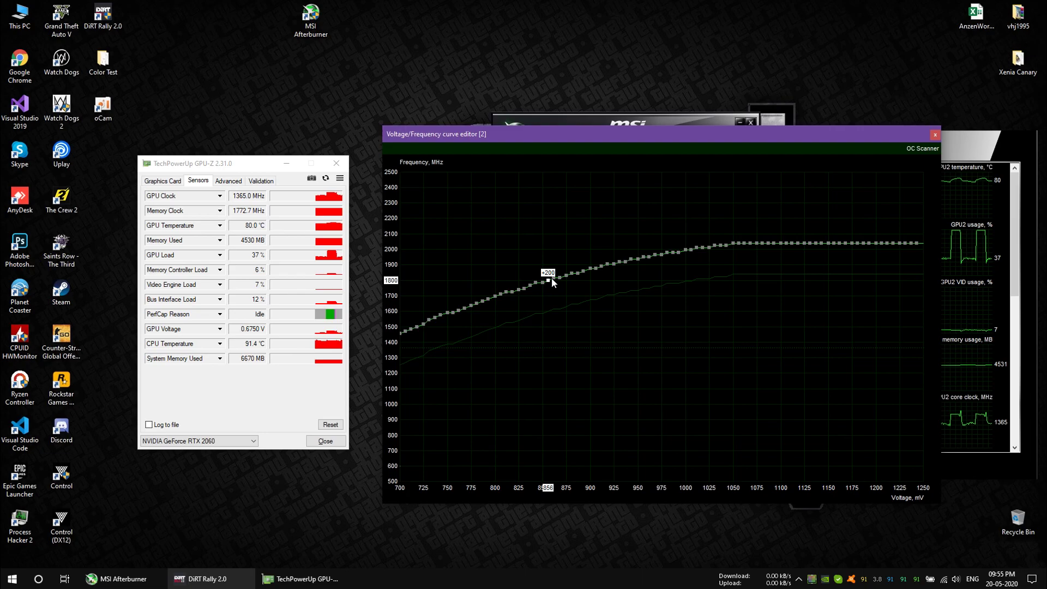
left_click(552, 277)
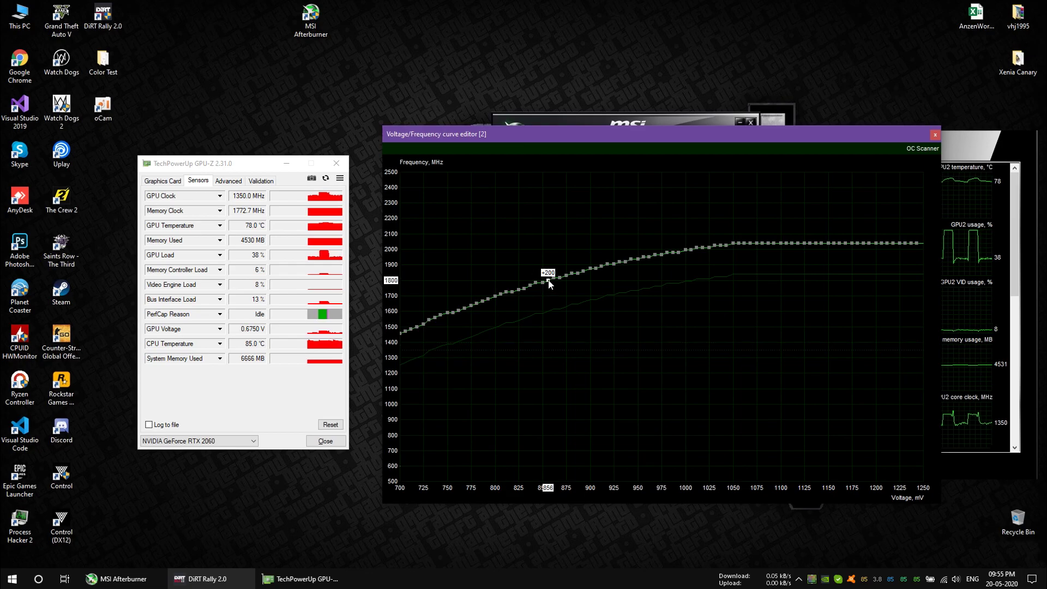
left_click_drag(549, 281, 551, 282)
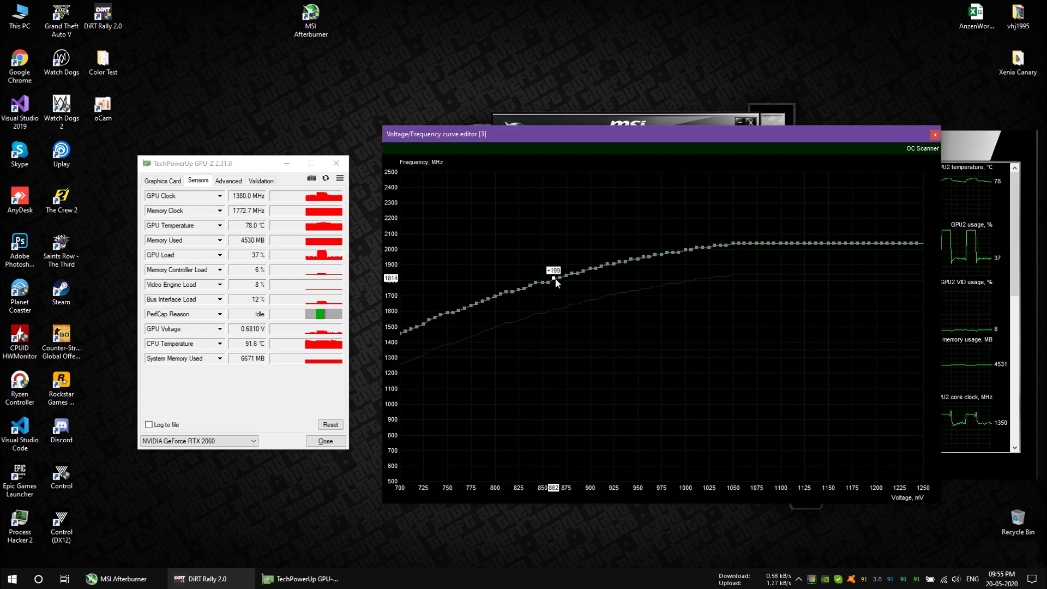
left_click_drag(555, 280, 608, 282)
Step: Flatten the 918–1012 mV curve points down to 1786 MHz
left_click_drag(614, 262, 625, 283)
left_click_drag(631, 256, 655, 282)
left_click_drag(661, 253, 661, 283)
left_click_drag(666, 252, 673, 282)
left_click_drag(679, 250, 685, 282)
left_click_drag(691, 249, 690, 282)
left_click_drag(696, 248, 720, 282)
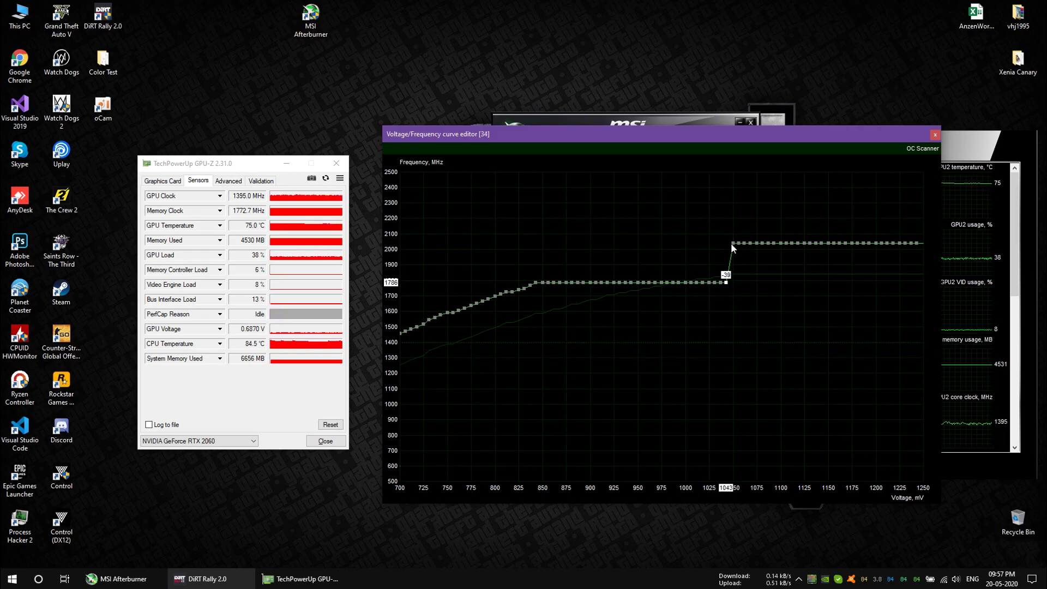
Step: Pull the 1050–1250 mV range down to the flat line, include 1037 mV, and close the editor
left_click_drag(731, 243, 918, 243)
left_click_drag(828, 243, 840, 283)
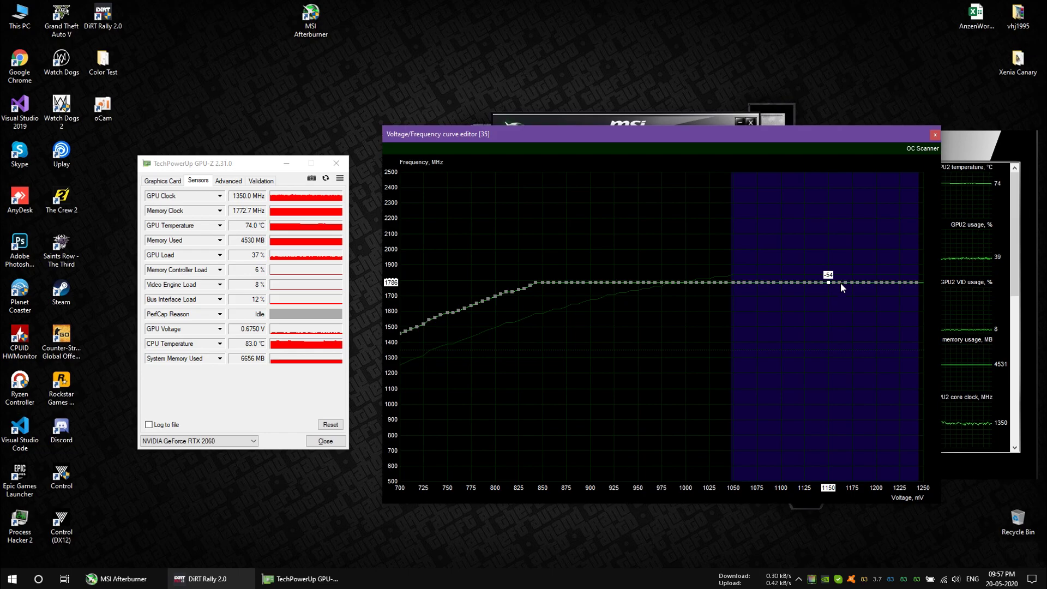
left_click(718, 261, "shift")
left_click(737, 260)
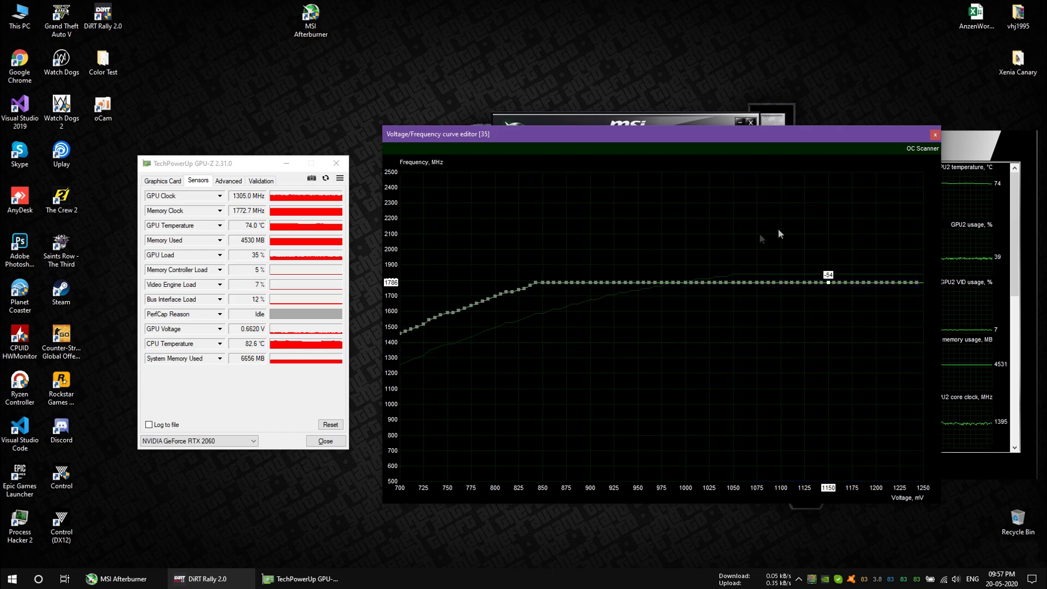
left_click(934, 135)
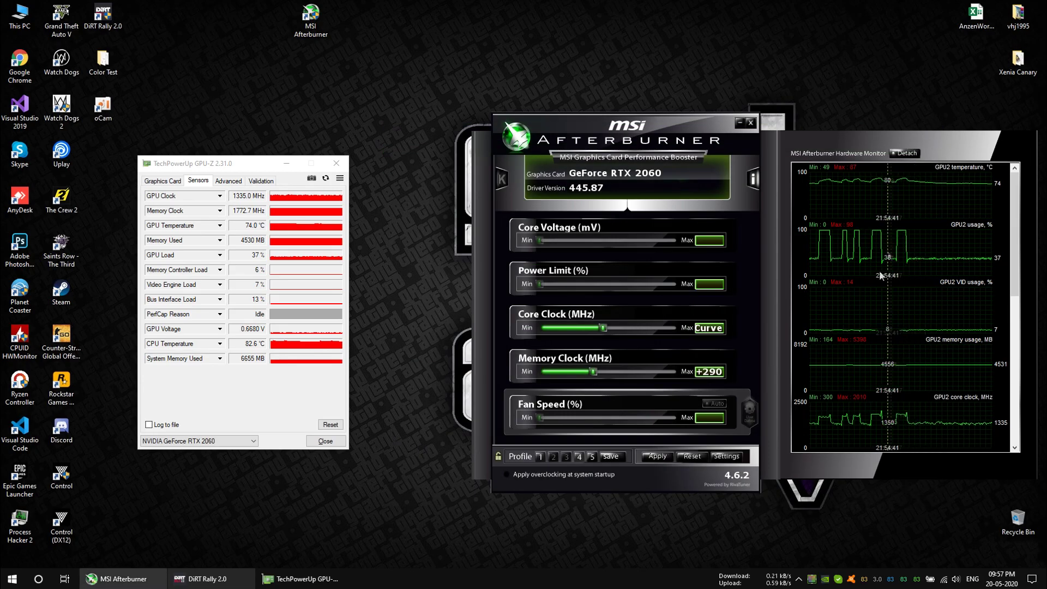
Step: Save the 1786 MHz curve with +290 memory to profile 2, apply it, and reset GPU-Z sensors
left_click(611, 457)
left_click(552, 456)
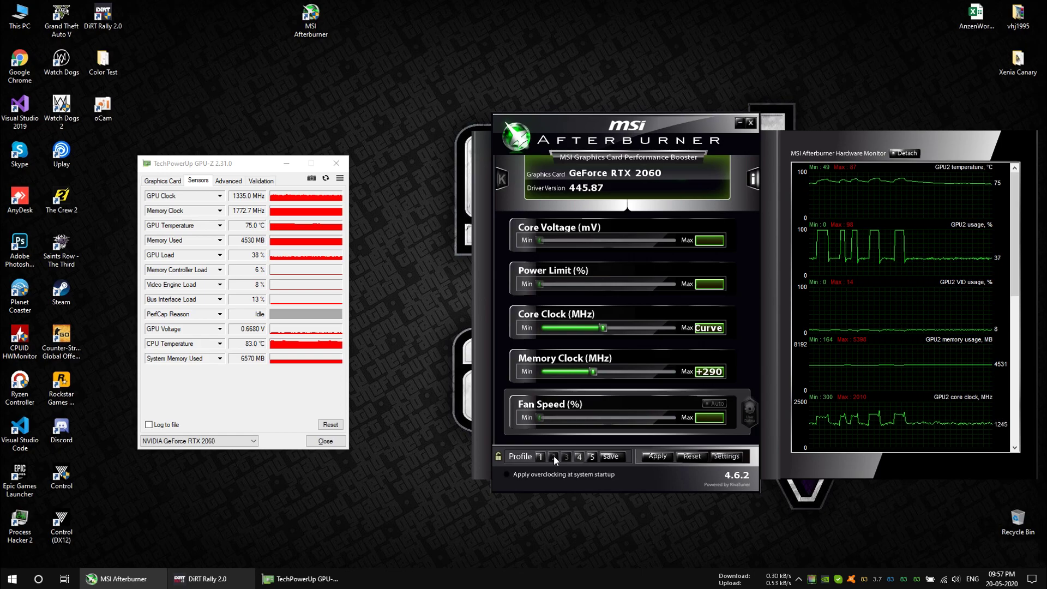
left_click(659, 456)
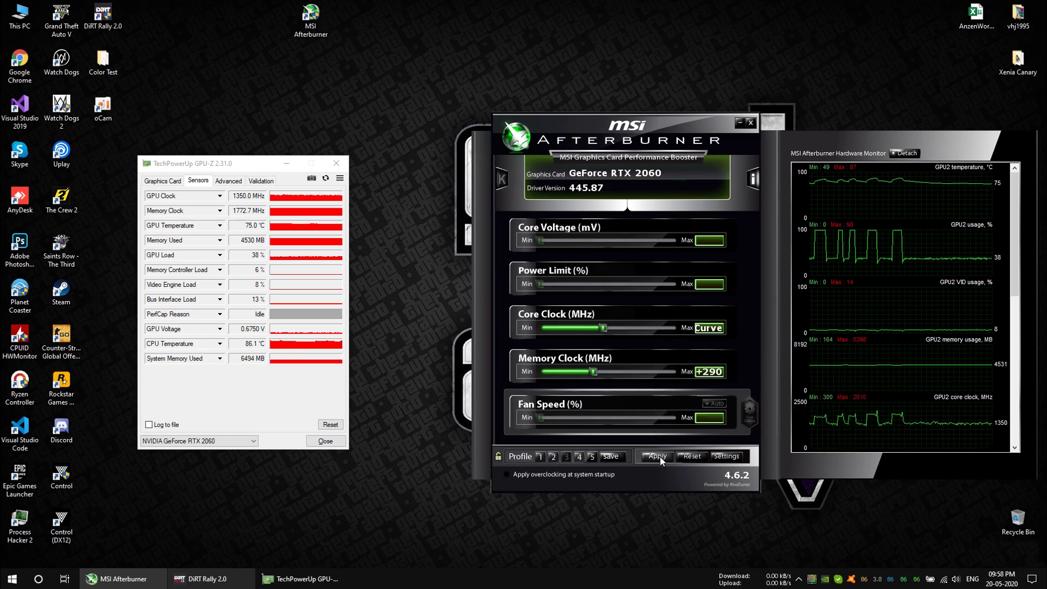
left_click(331, 424)
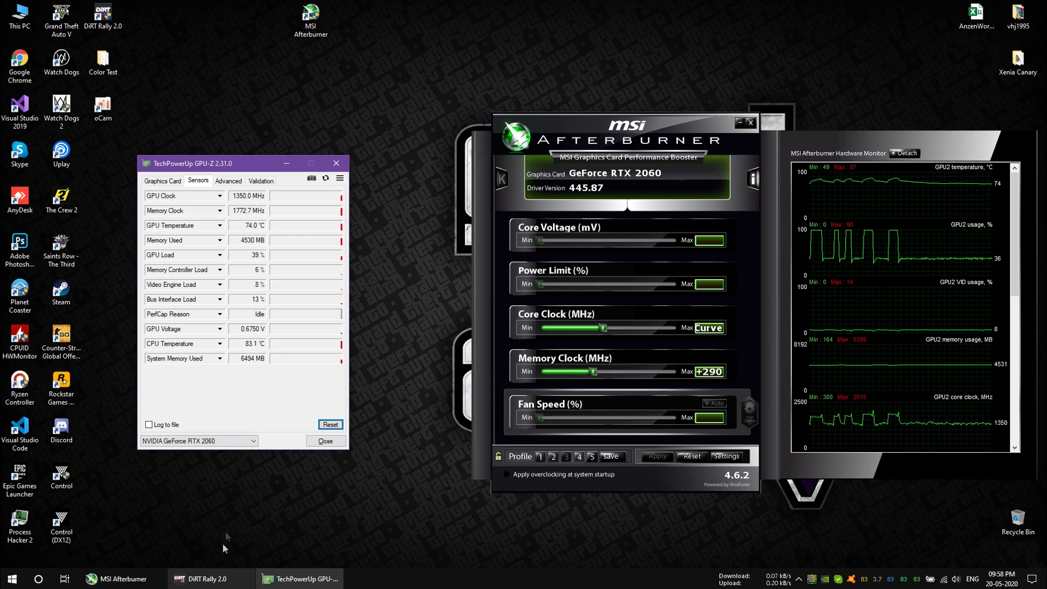
left_click(206, 586)
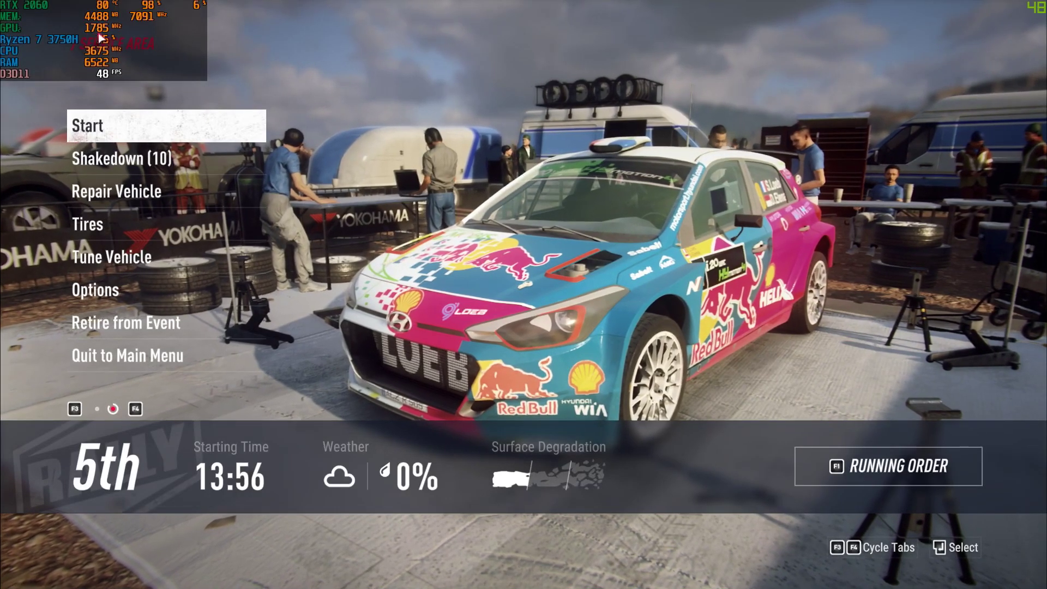
Step: Toggle the info bar between stage details (F3) and running order (F4), then Alt+Tab to the desktop
key("F3")
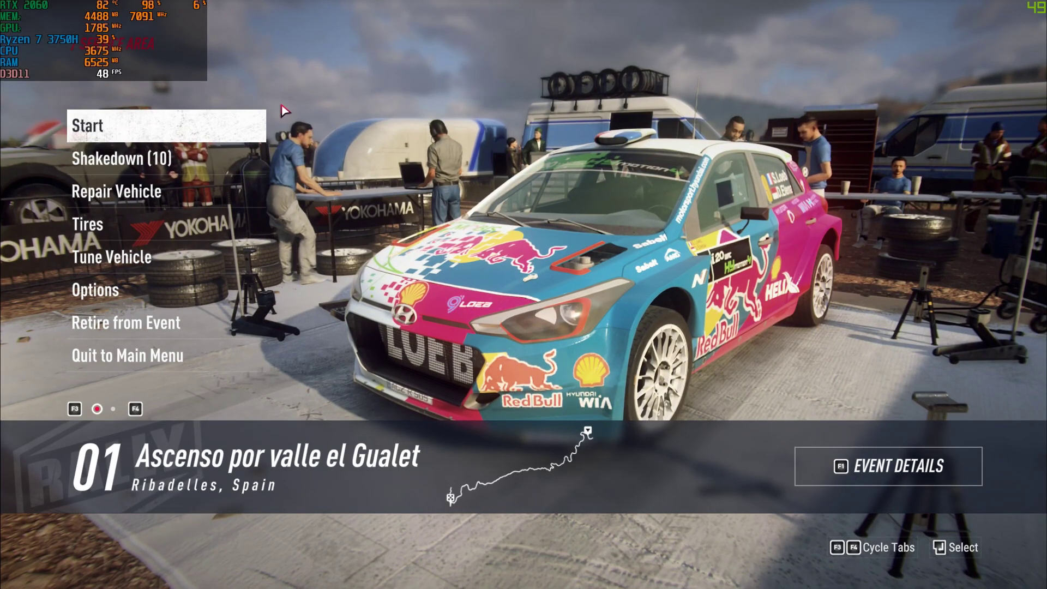
key("F4")
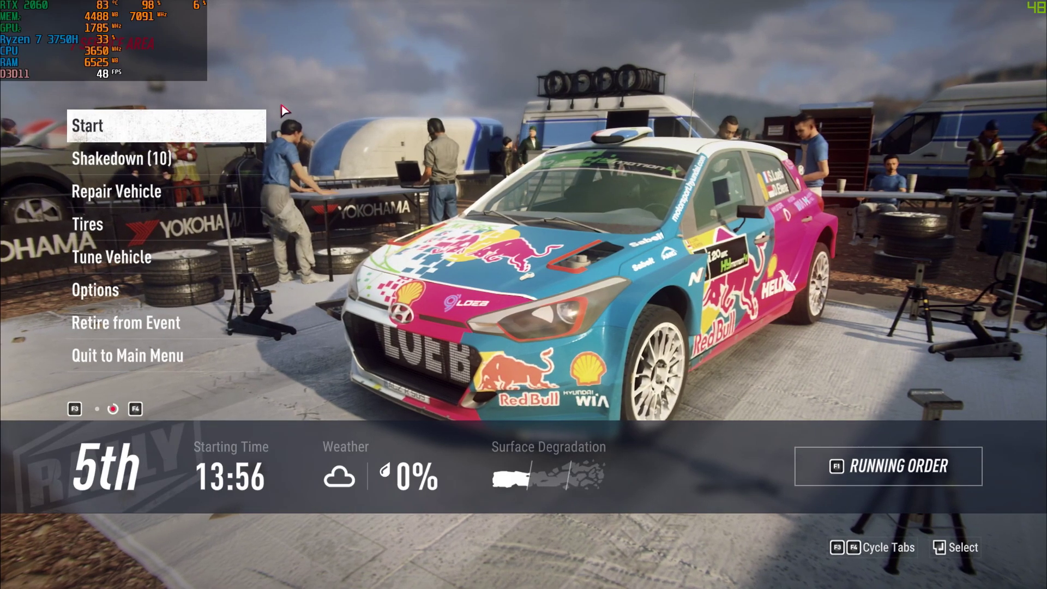
key("F3")
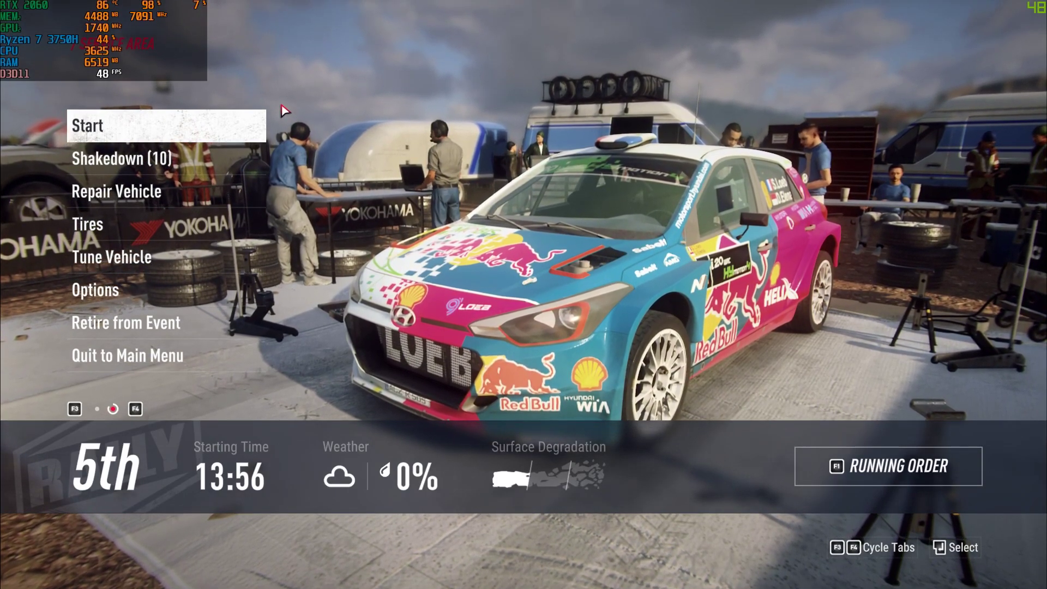
key("alt+Tab")
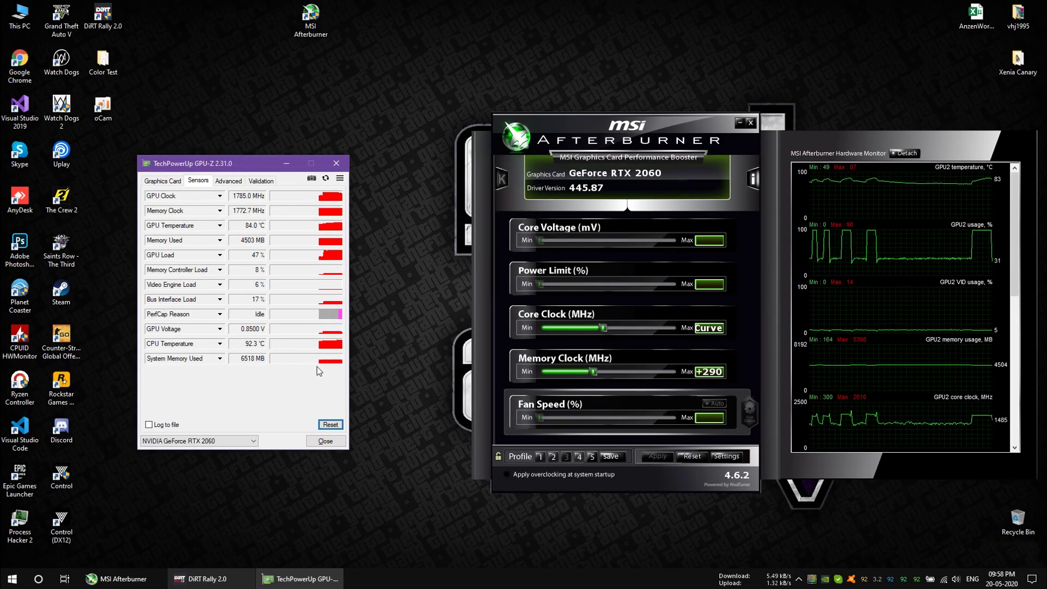
Step: Switch GPU-Z's GPU Voltage reading to MIN, then open Afterburner's curve editor with Ctrl+F
left_click(248, 333)
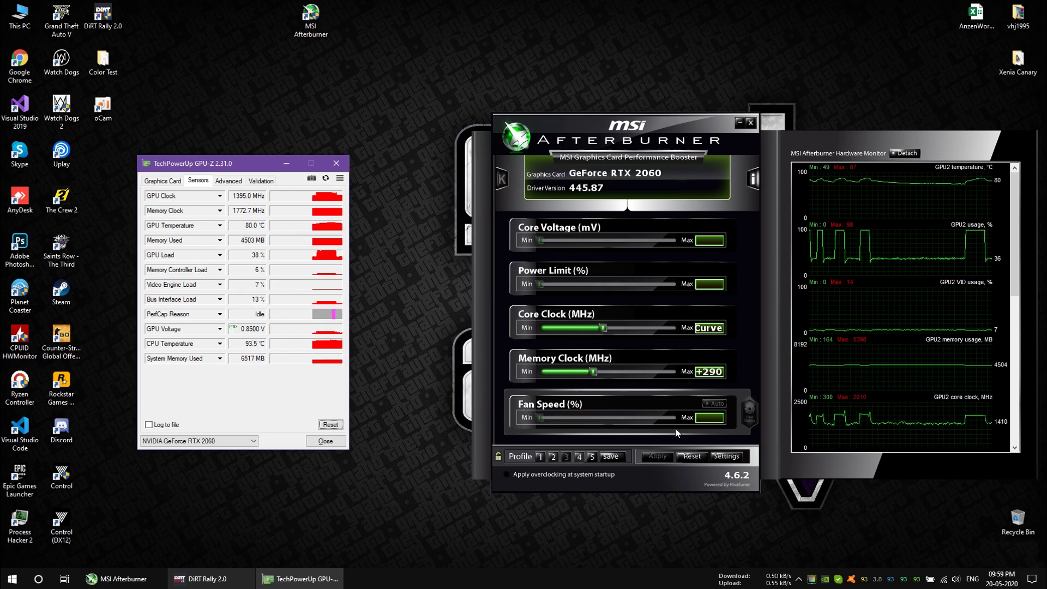
left_click(692, 457)
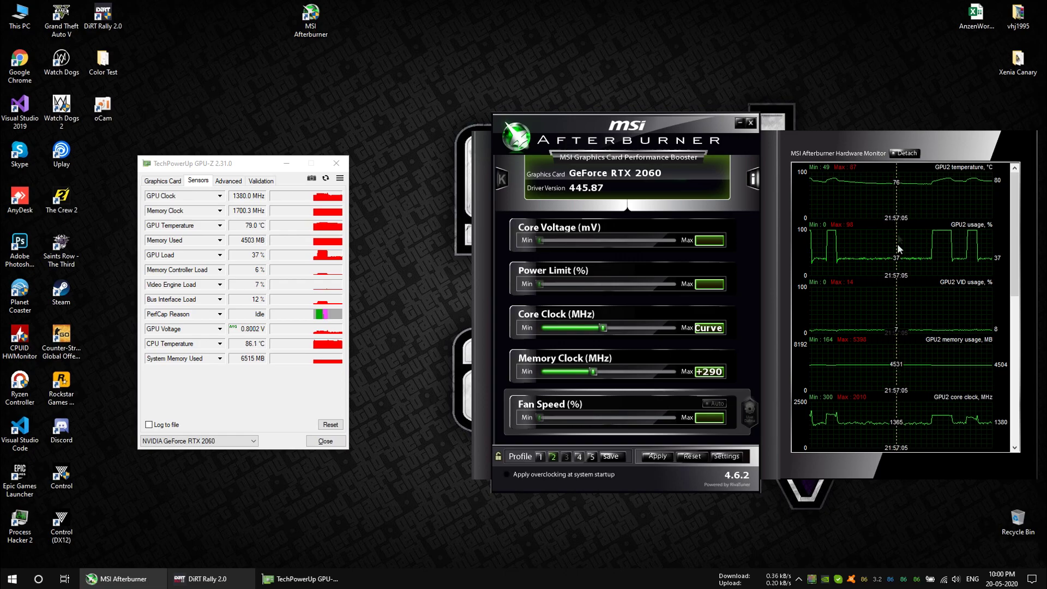
key("ctrl+f")
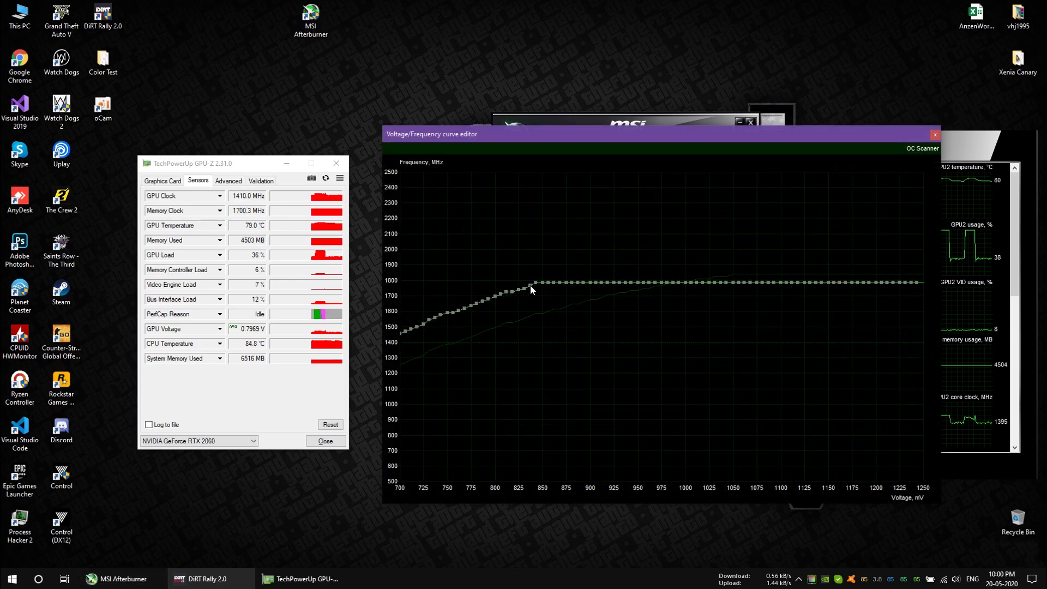
Step: Lift the 837 mV curve point by about +218 MHz to reach the 1786 MHz plateau
mouse_move(531, 287)
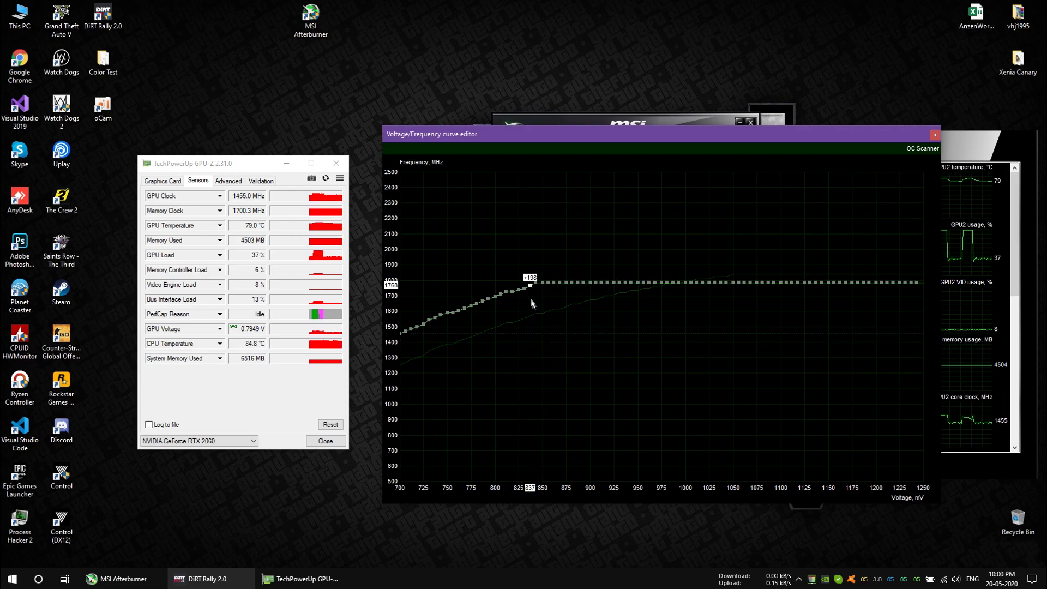
left_click_drag(531, 286, 529, 283)
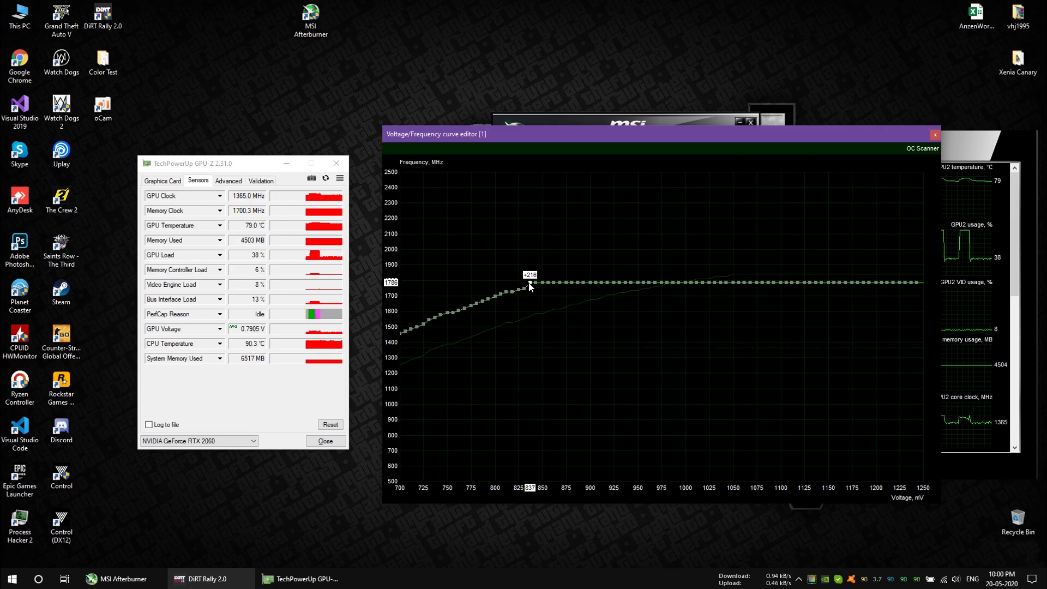
left_click_drag(523, 289, 513, 293)
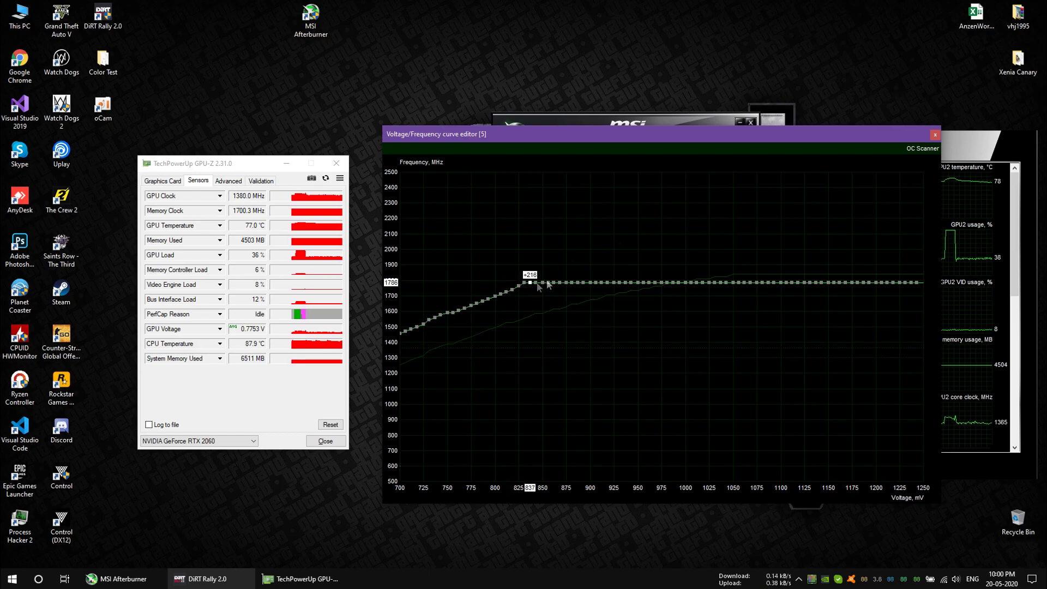
Step: Save the curve to profile 2, apply it, reset GPU-Z's sensors, and return to DiRT Rally 2.0
left_click(933, 136)
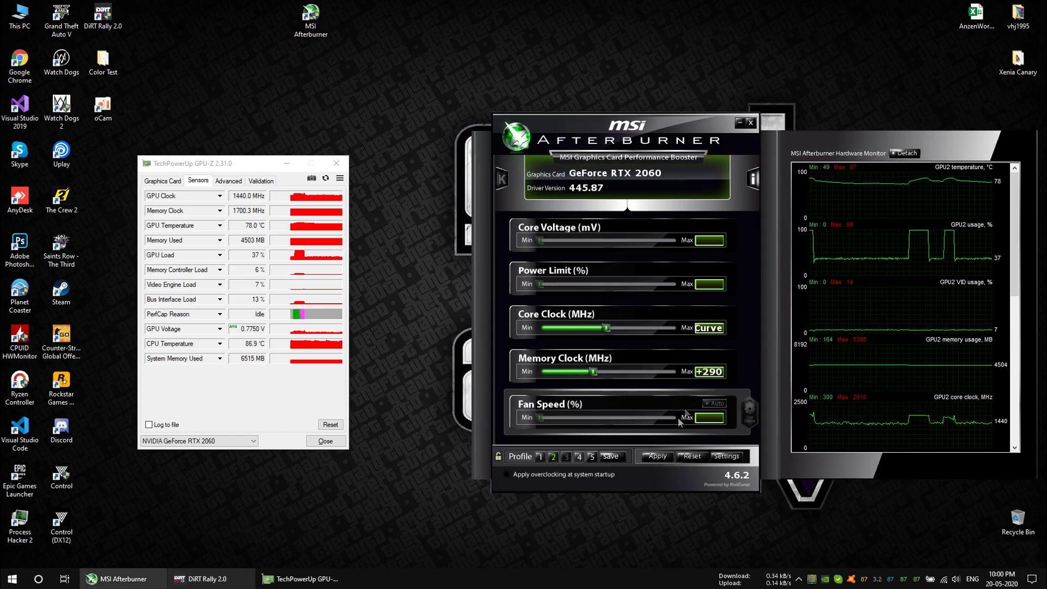
left_click(614, 459)
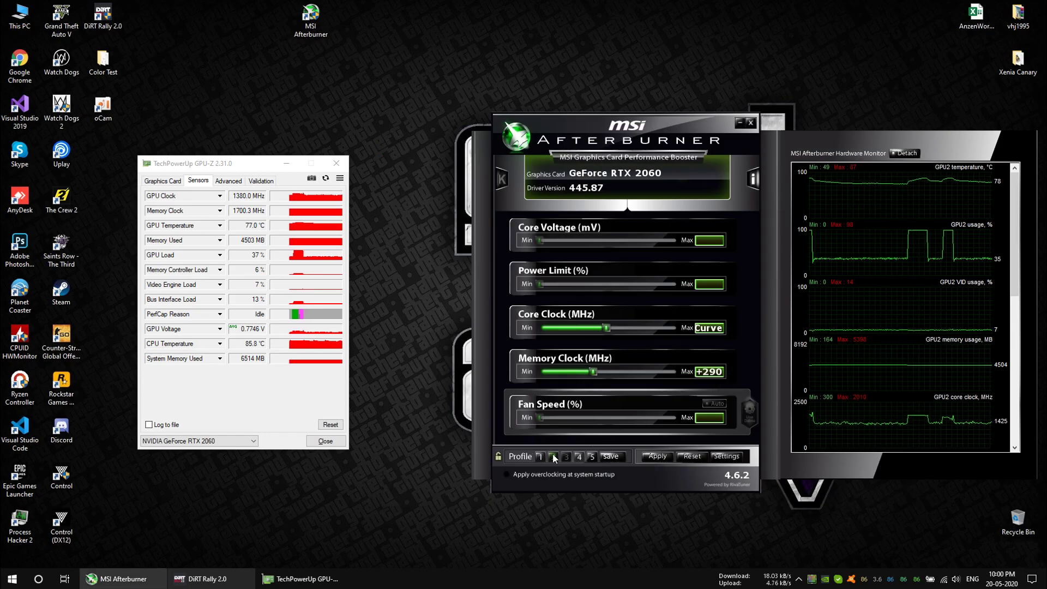
left_click(553, 457)
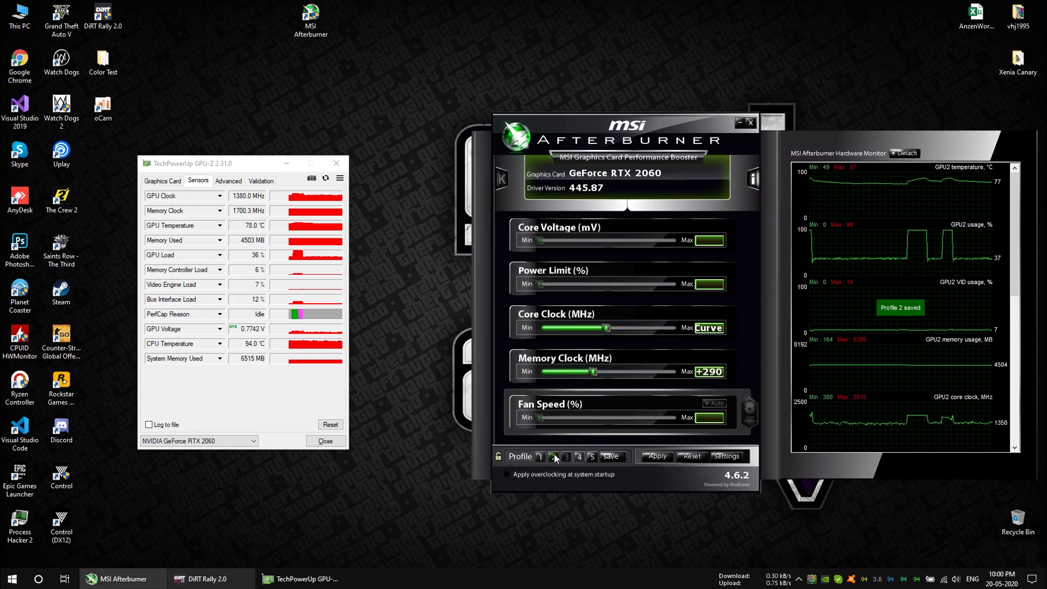
left_click(649, 457)
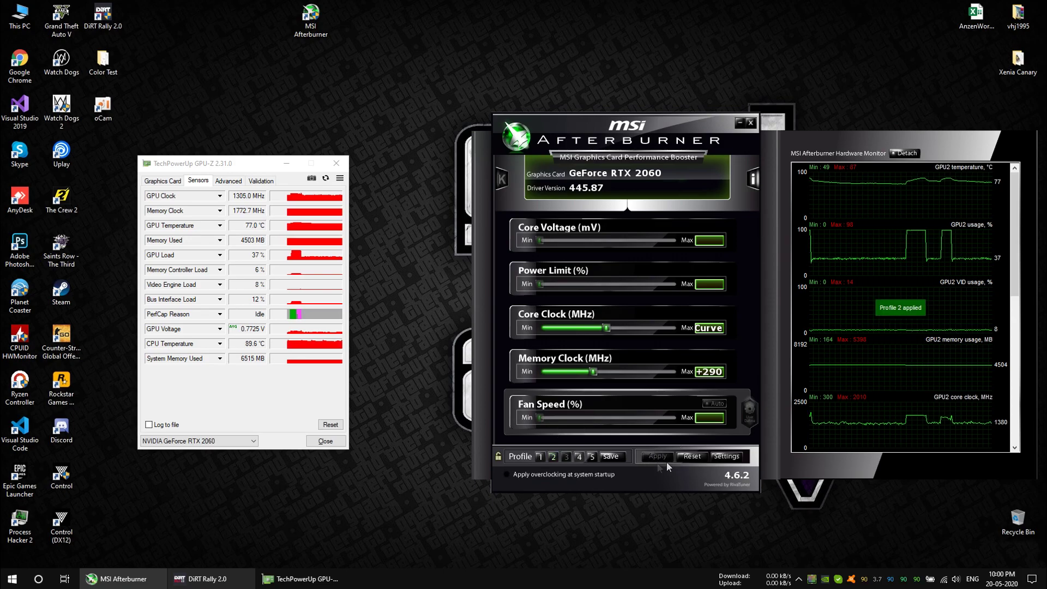
left_click(339, 424)
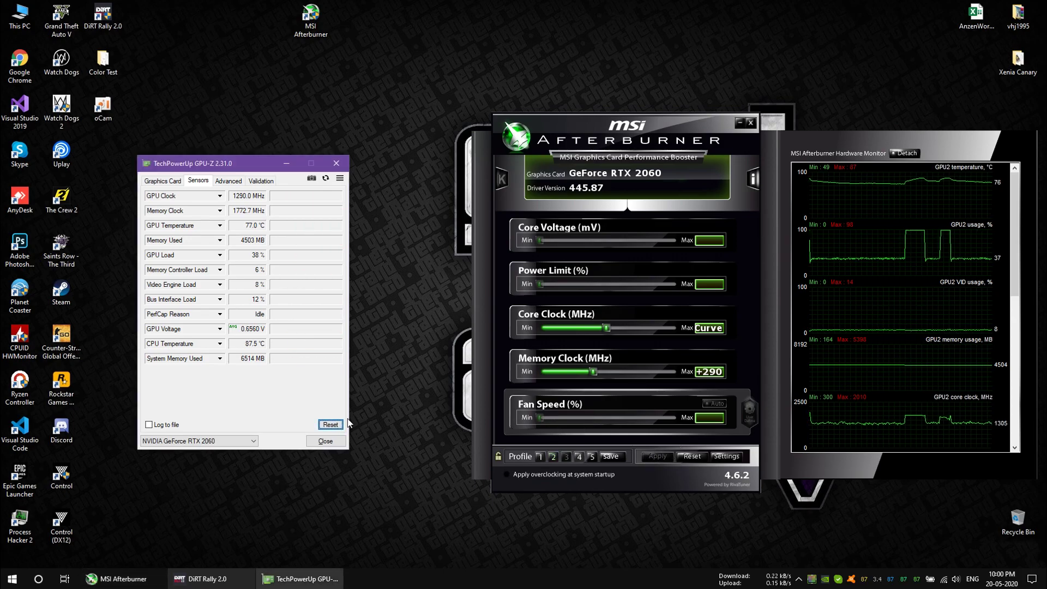
left_click(202, 579)
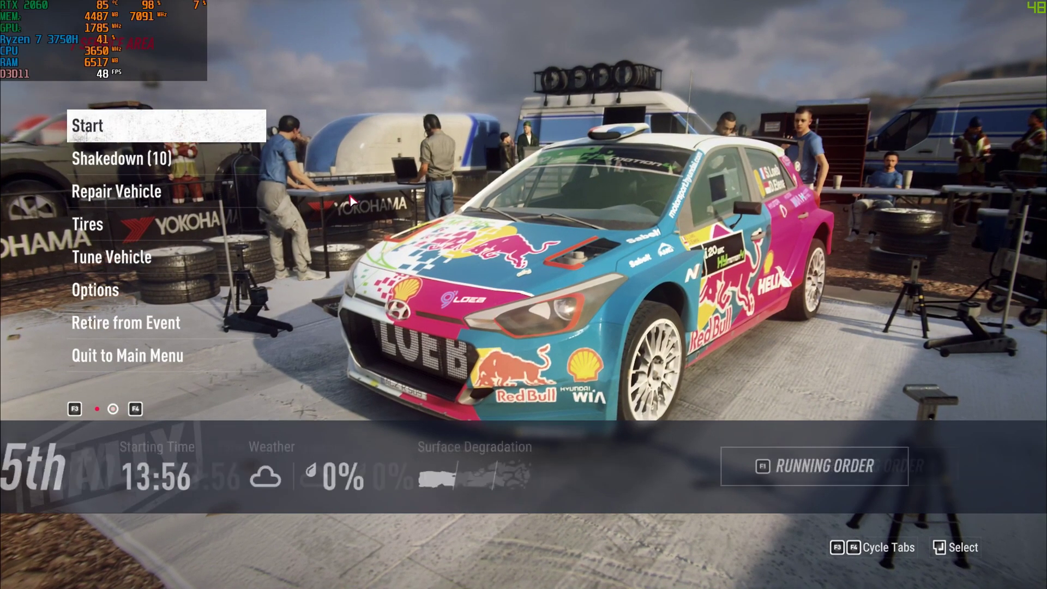
Step: From the desktop, switch GPU-Z's GPU Voltage readout to MAX, showing 0.8310 V
key("alt+Tab")
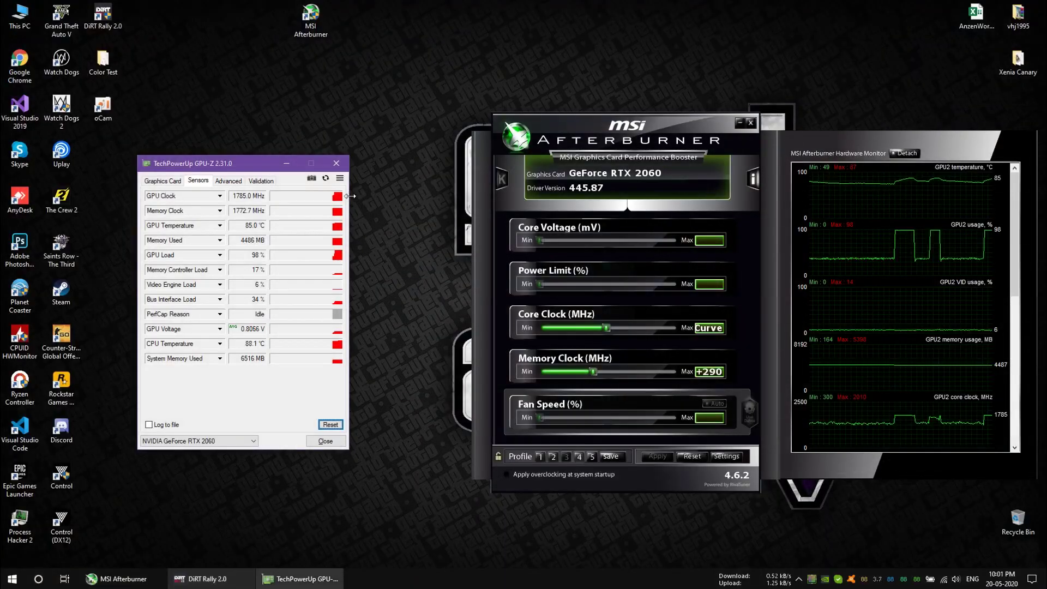
left_click(251, 331)
left_click(252, 334)
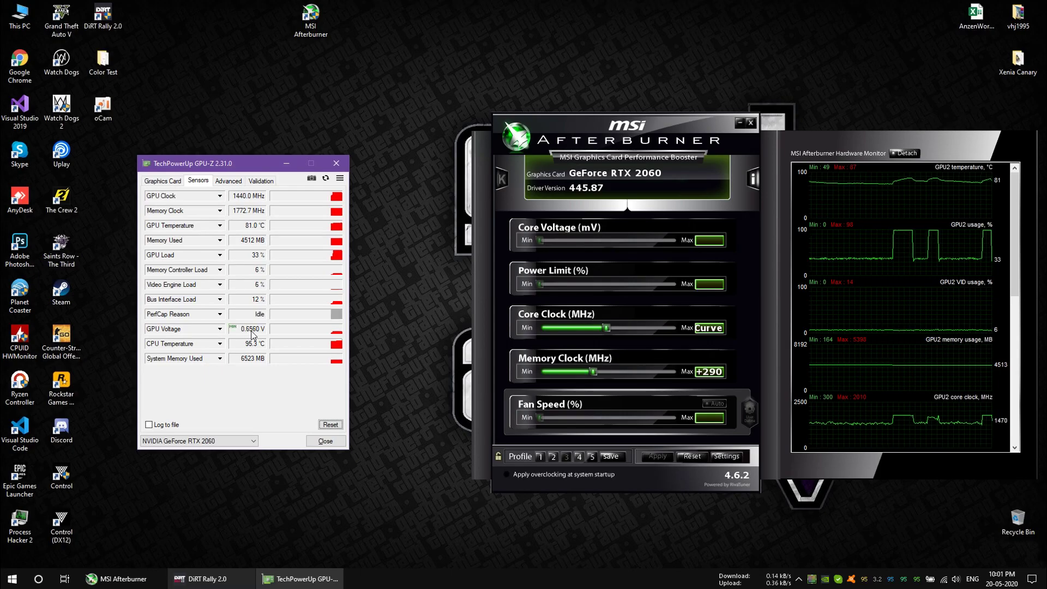
left_click(247, 326)
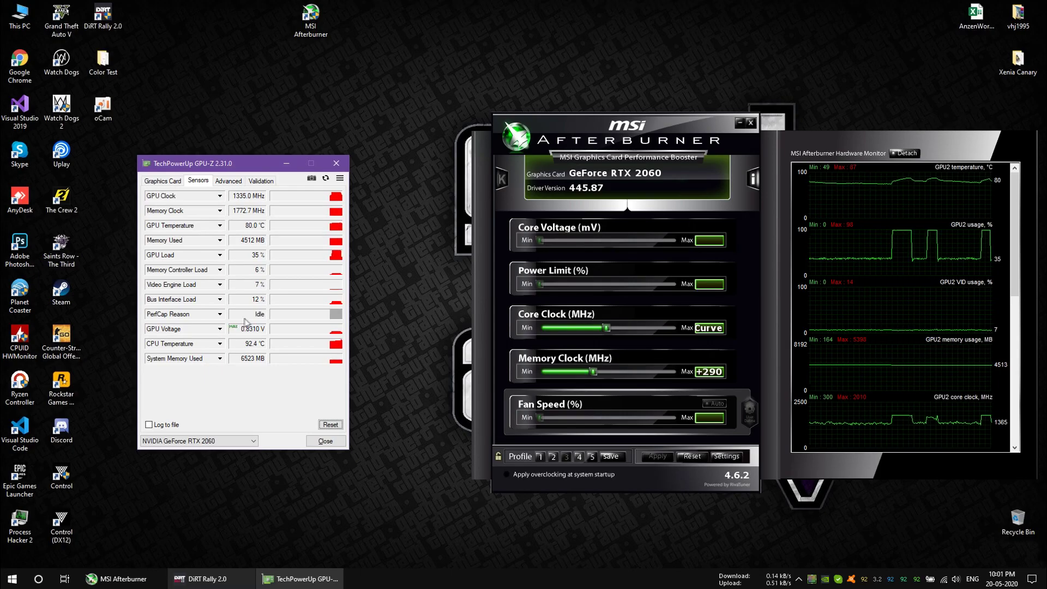